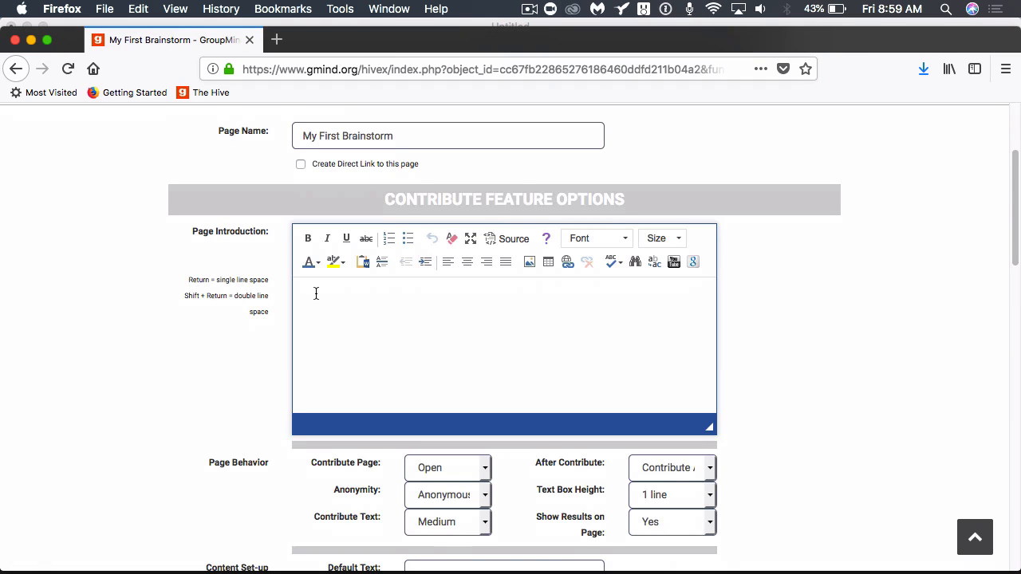
Paste the retirement-trend question into Page Introduction and set it to size 22.
left_click(315, 293)
type("Given that 10,000 people are retiring from business every day and this trend will continue for the next 18 years, what implications do you see for our business?")
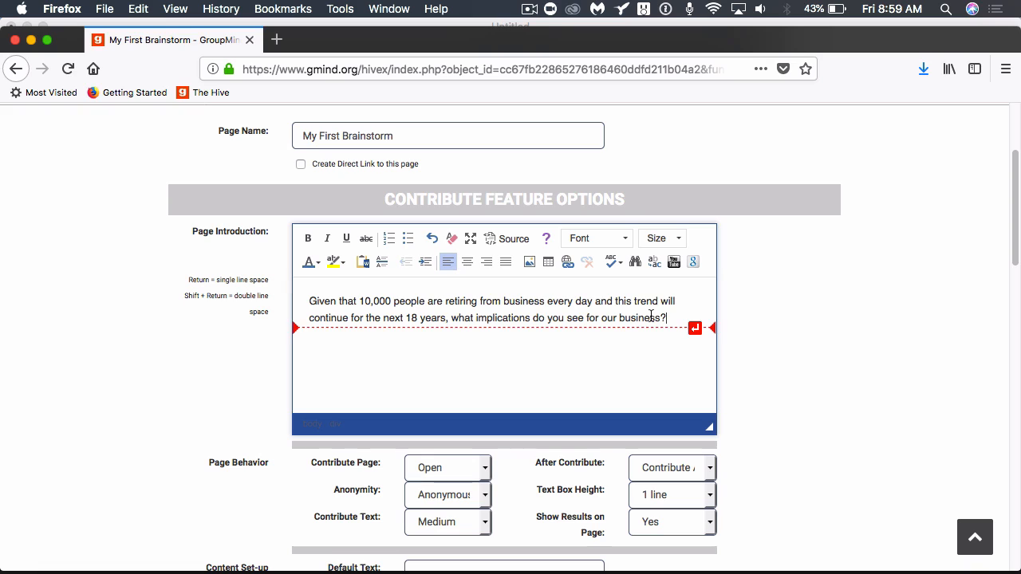
left_click_drag(668, 318, 325, 282)
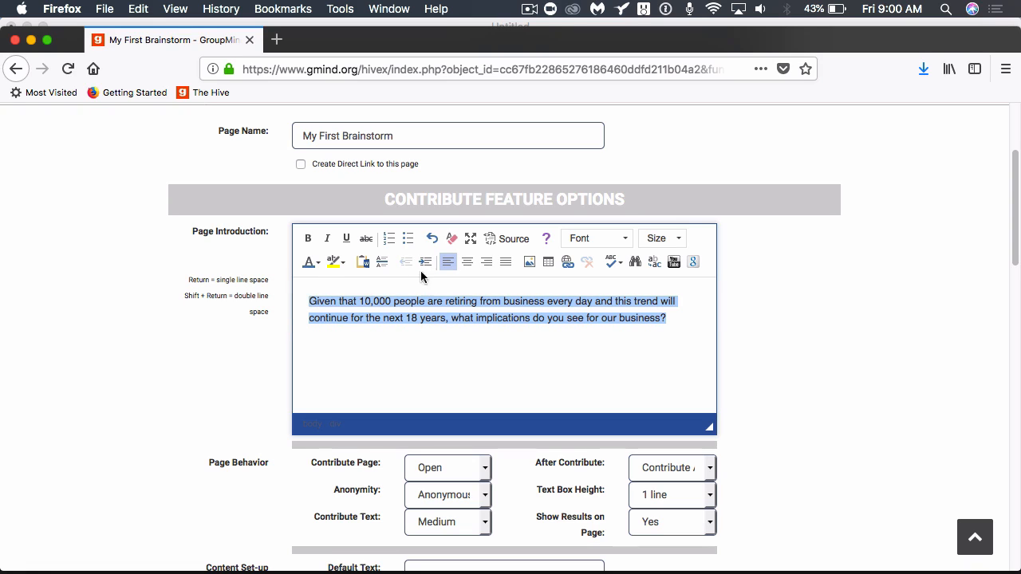
left_click(678, 240)
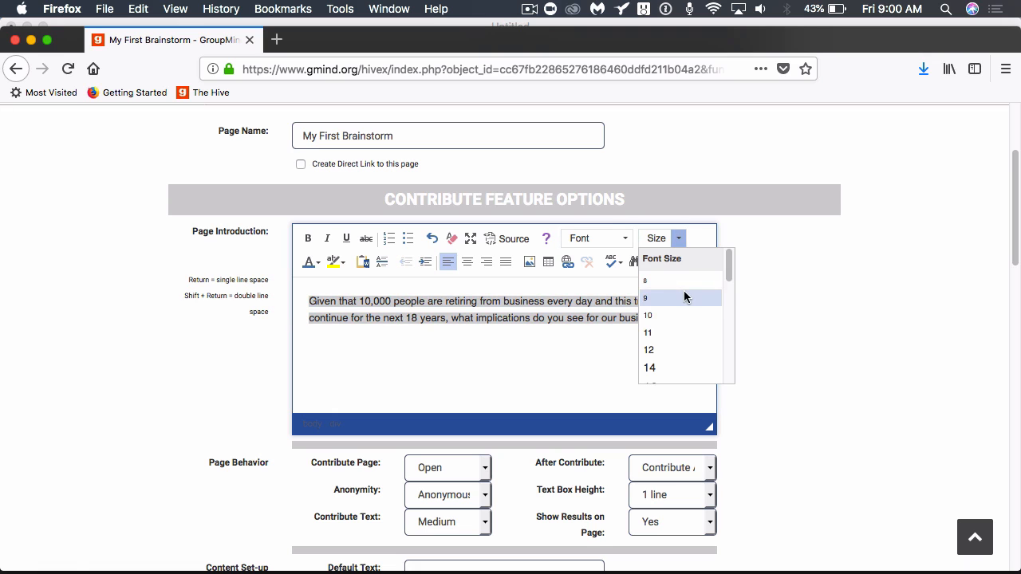
scroll(684, 290, "down", 3)
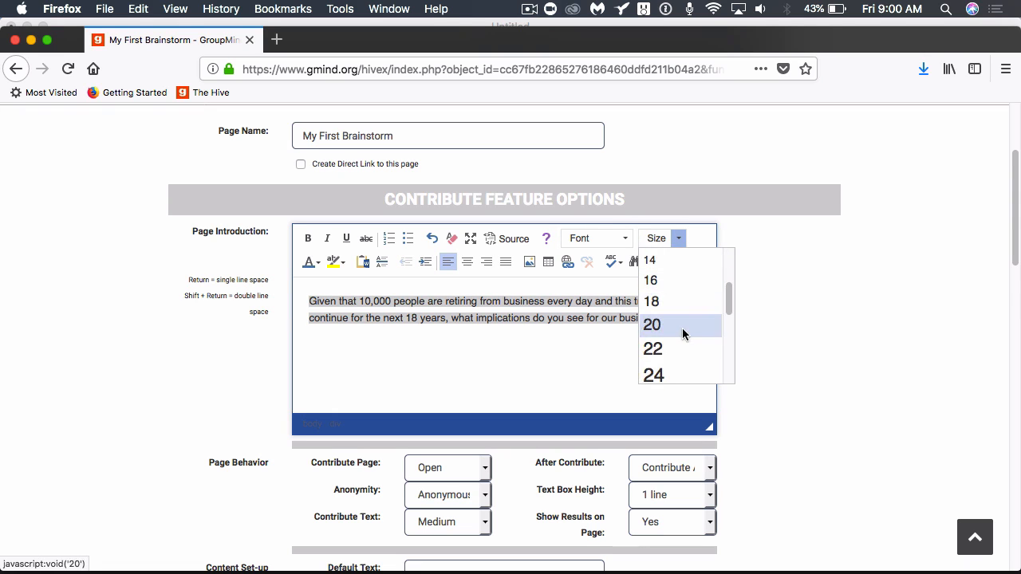
left_click(675, 351)
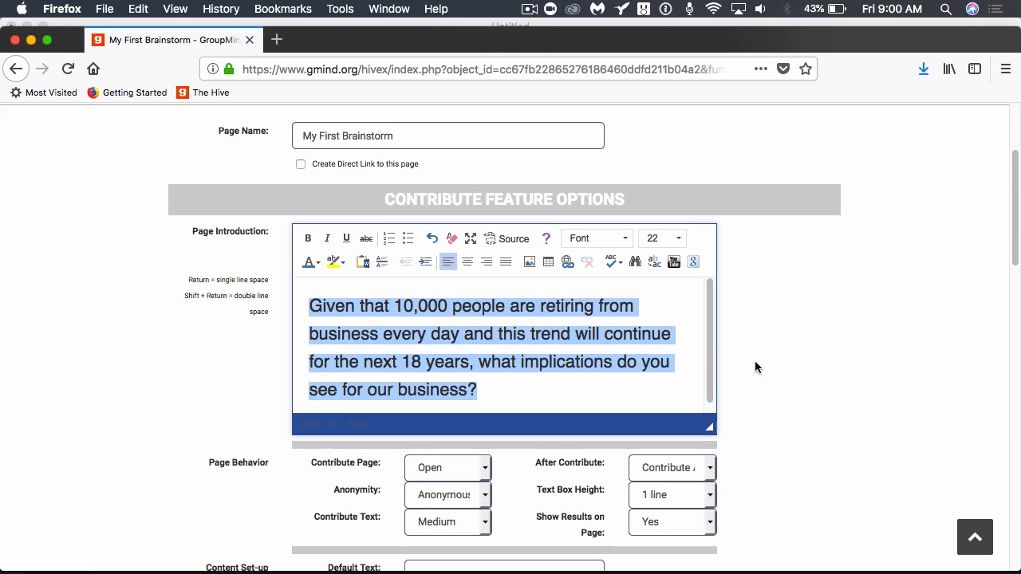
Save the page settings and return to the My First Brainstorm page.
scroll(763, 361, "down", 3)
scroll(762, 361, "down", 10)
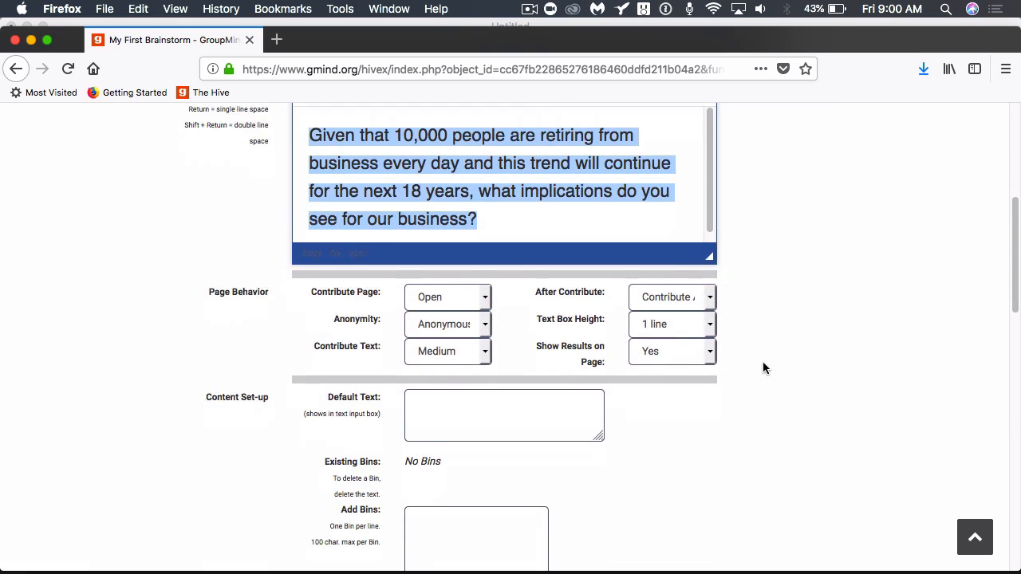
scroll(763, 358, "down", 11)
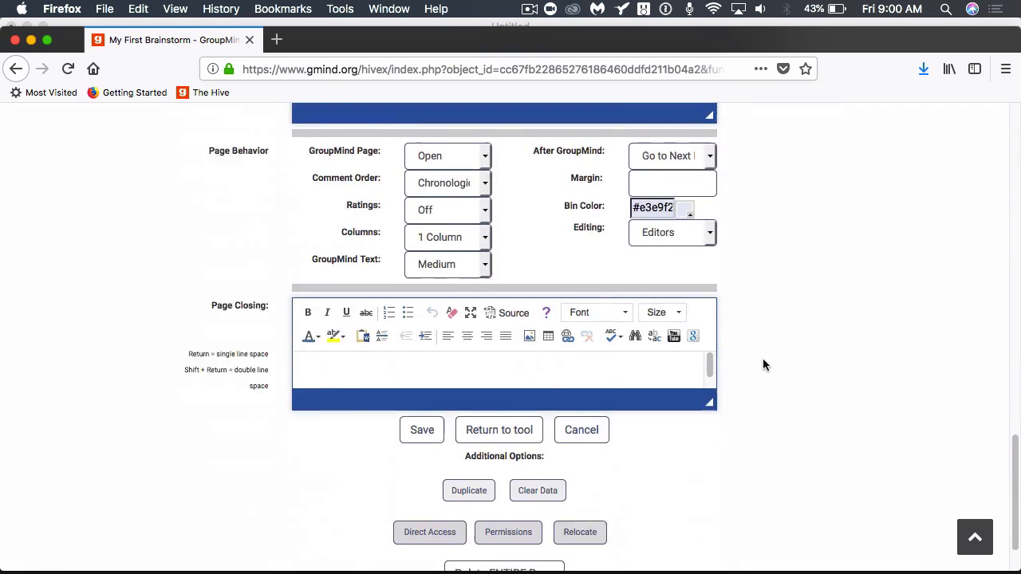
left_click(422, 359)
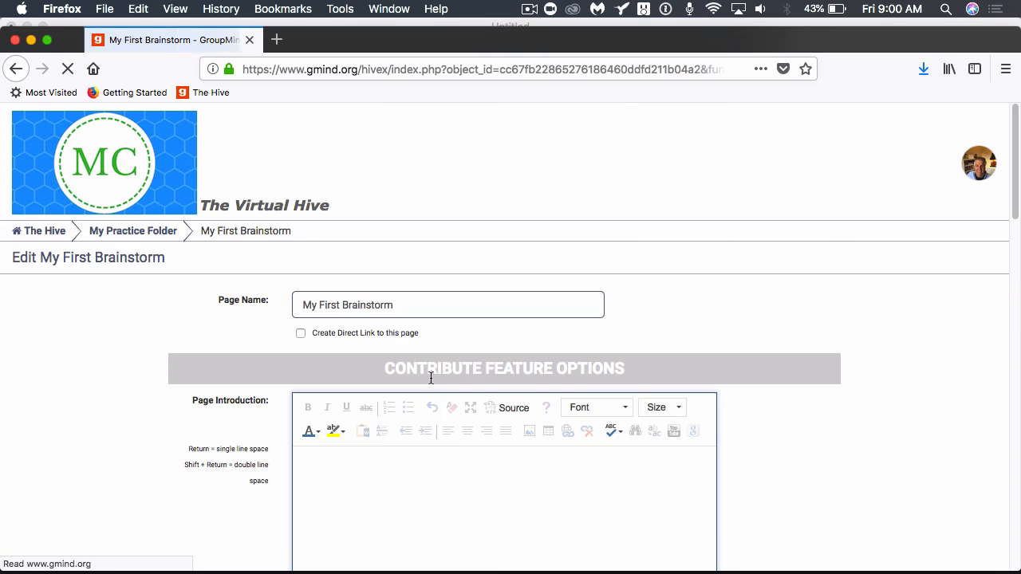
scroll(452, 441, "down", 5)
scroll(451, 443, "down", 16)
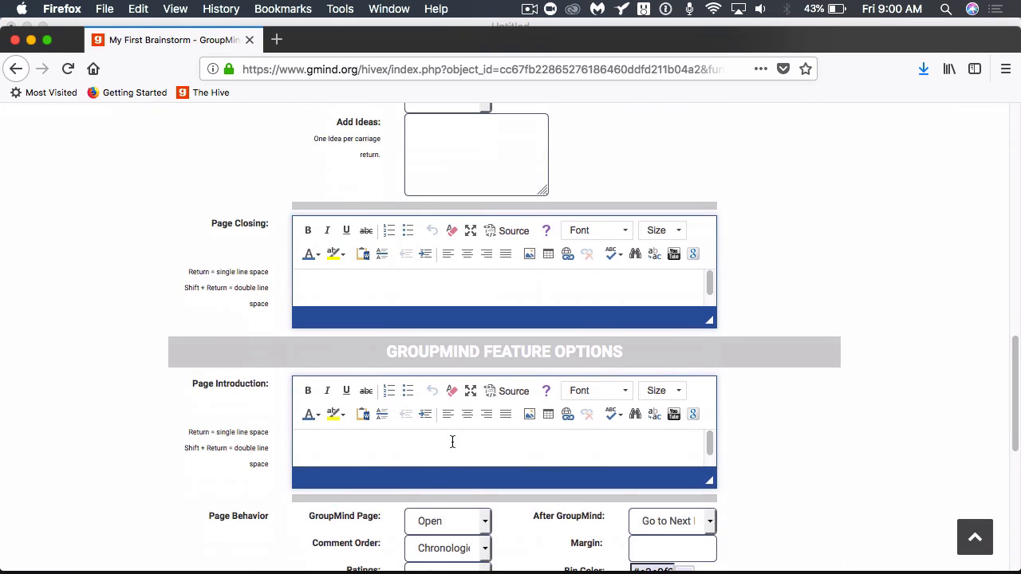
scroll(452, 442, "down", 7)
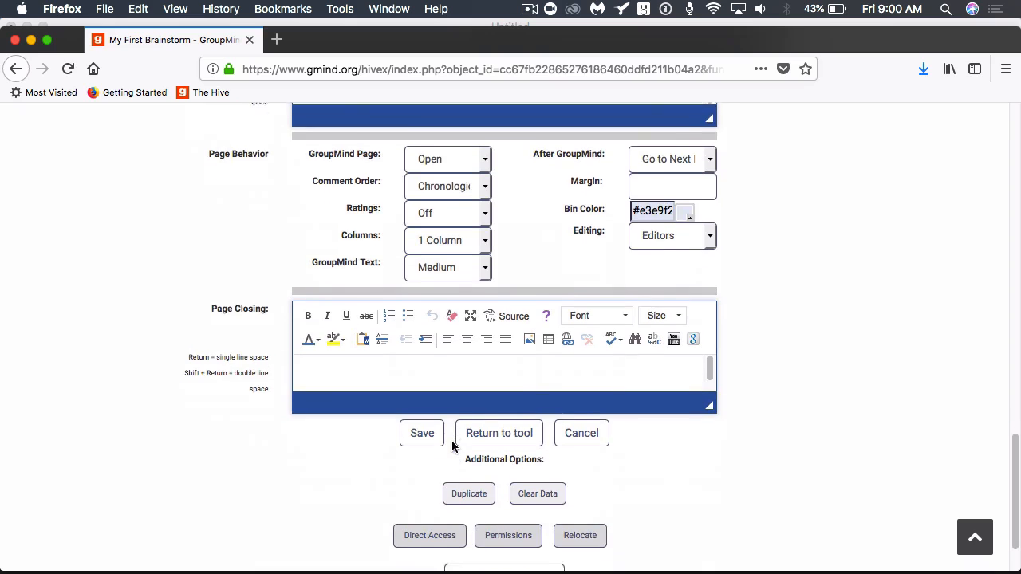
left_click(486, 410)
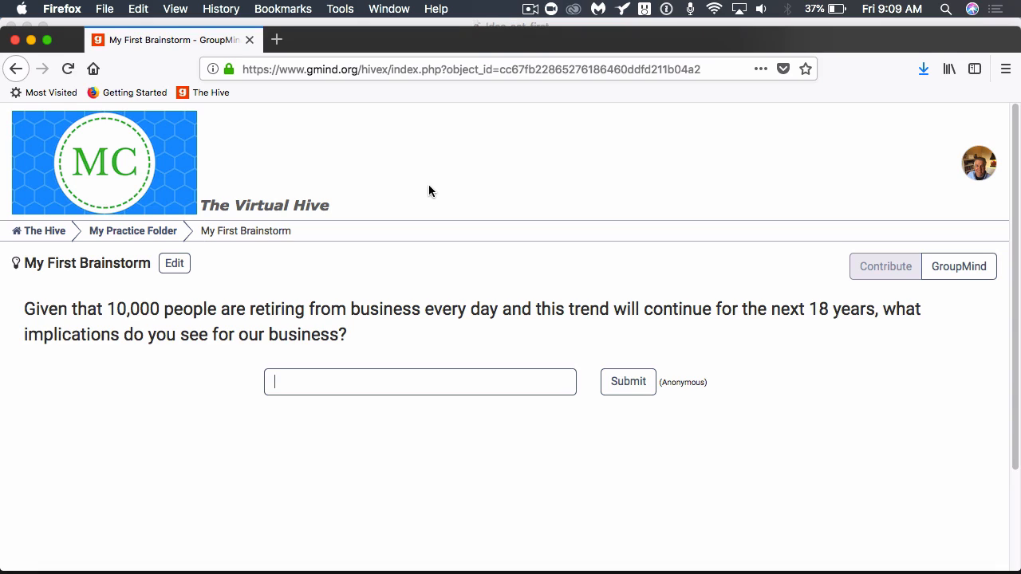
Enter the idea 'Dramatic increase on Social Security' in the answer field.
left_click(326, 380)
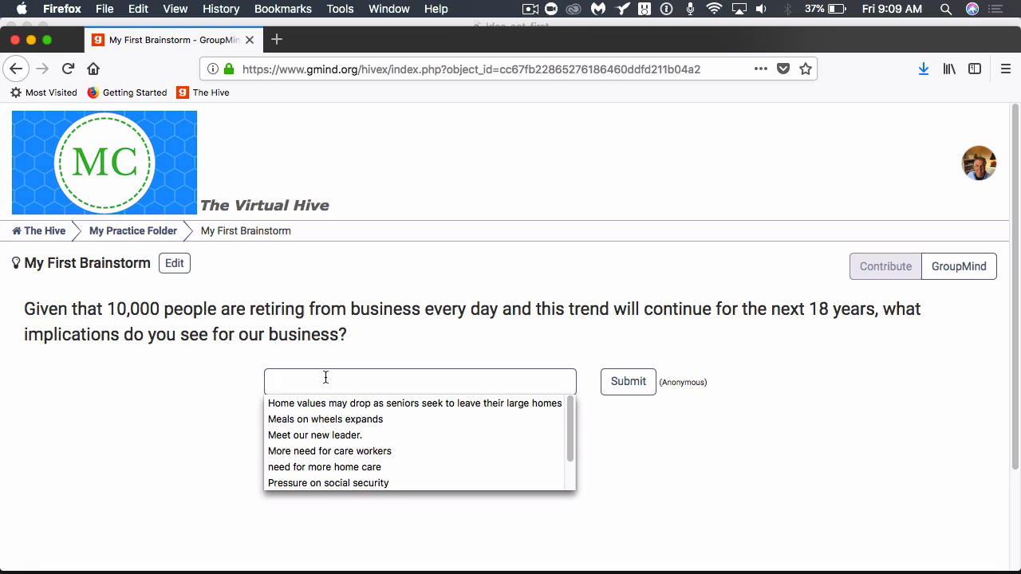
type("Dra")
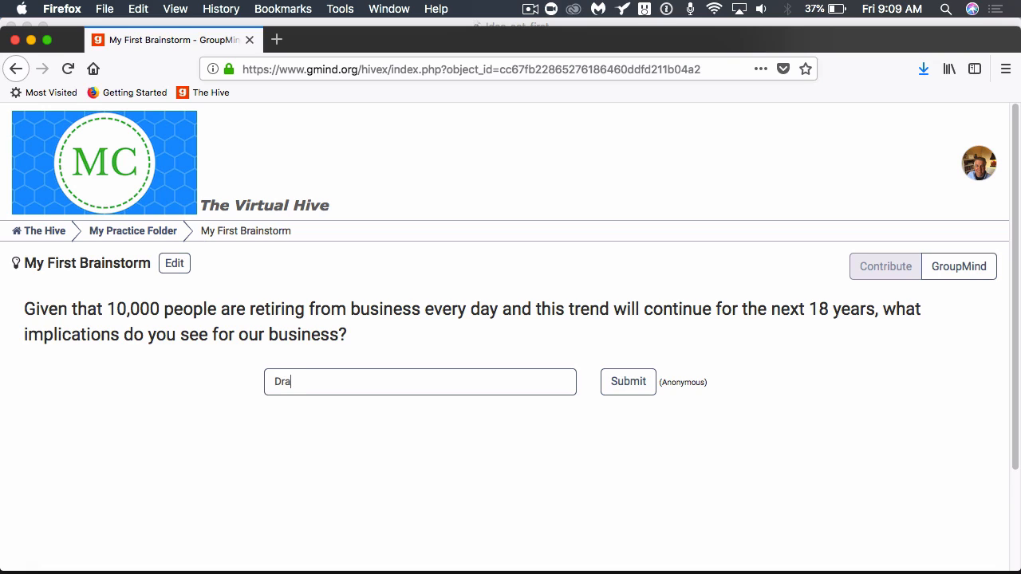
type("matic increase on Soc")
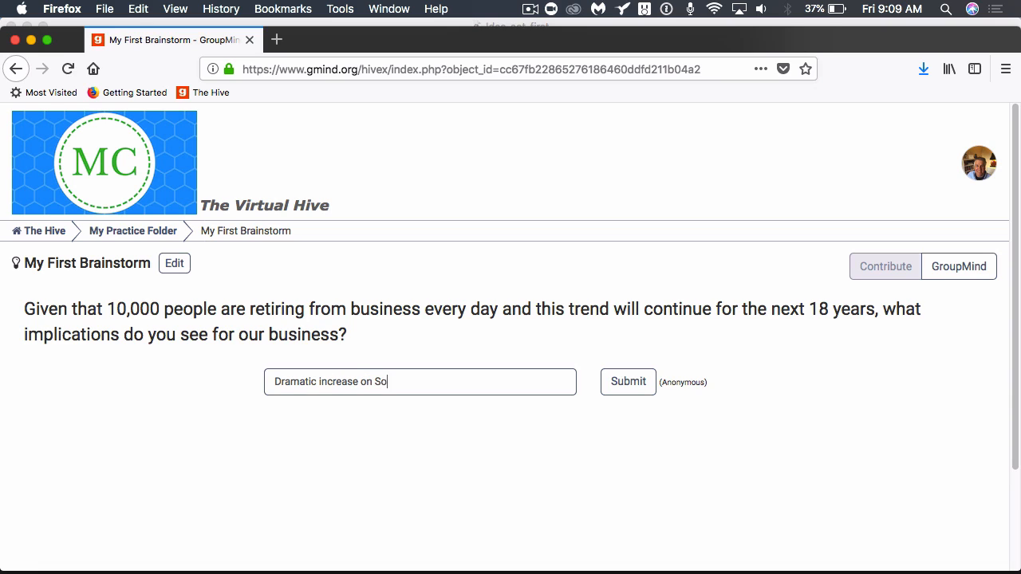
type("ial Security")
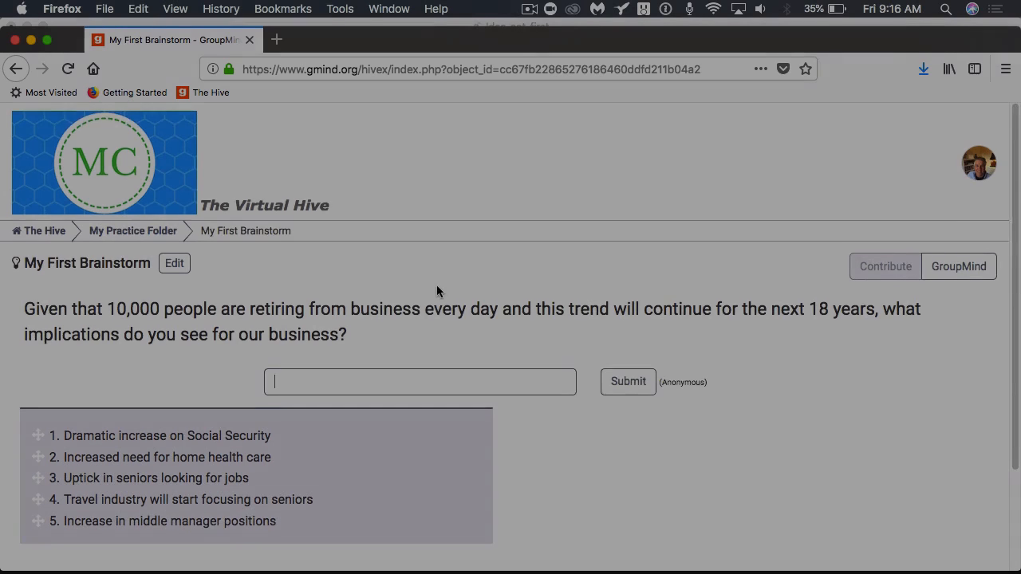
Drag 'Travel industry will start focusing on seniors' to the top of the ideas, then switch to the GroupMind view.
scroll(437, 290, "down", 2)
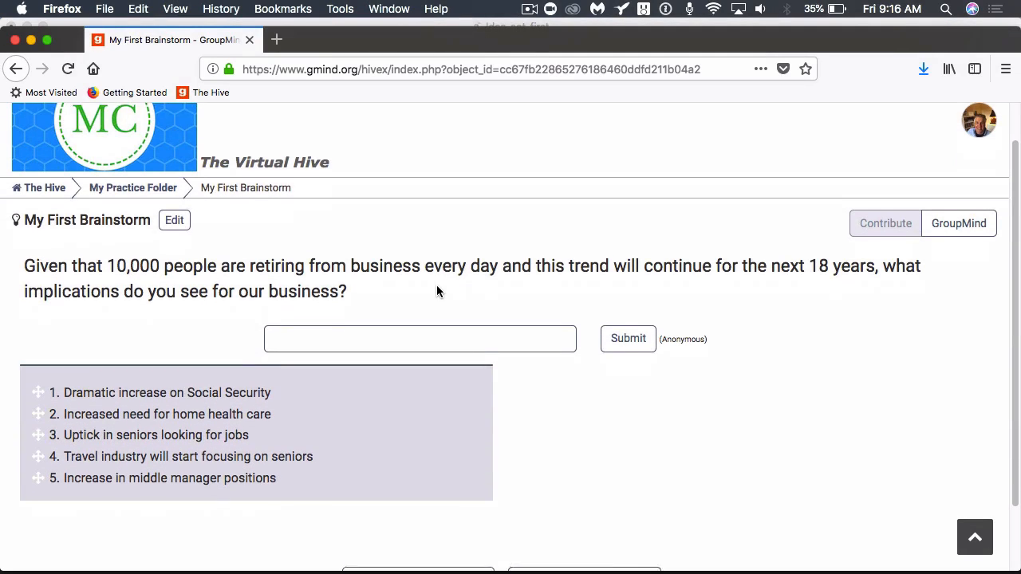
scroll(376, 385, "down", 2)
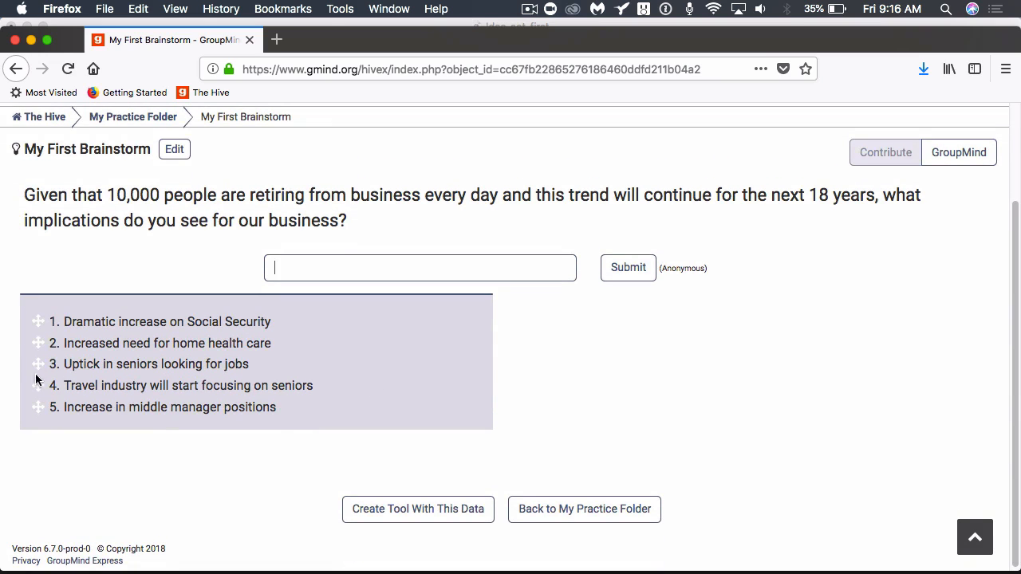
left_click_drag(37, 389, 38, 413)
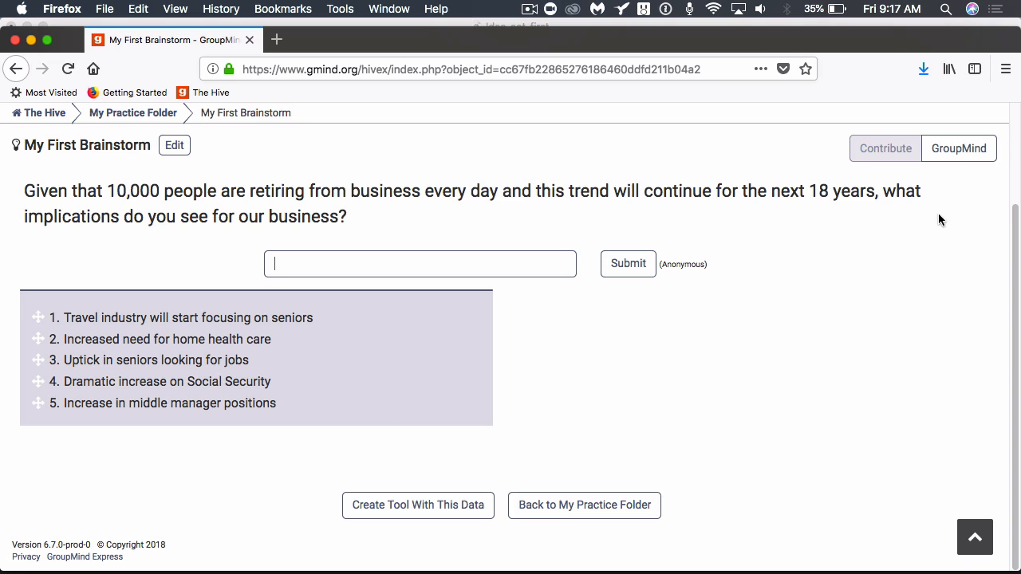
left_click(949, 148)
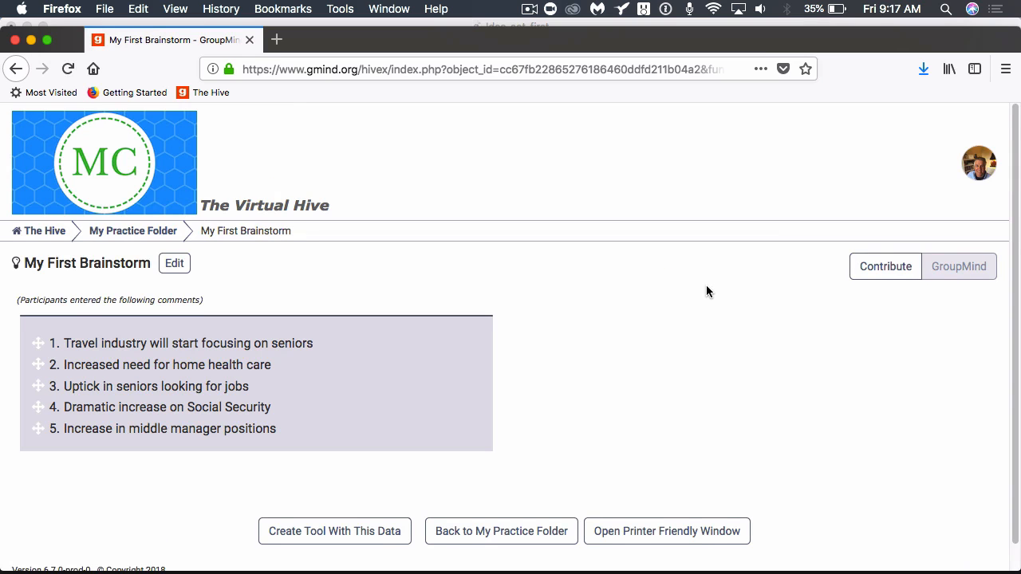
Cancel an edit of comment 3, then drag 'Dramatic increase on Social Security' up to position 2.
scroll(706, 291, "down", 1)
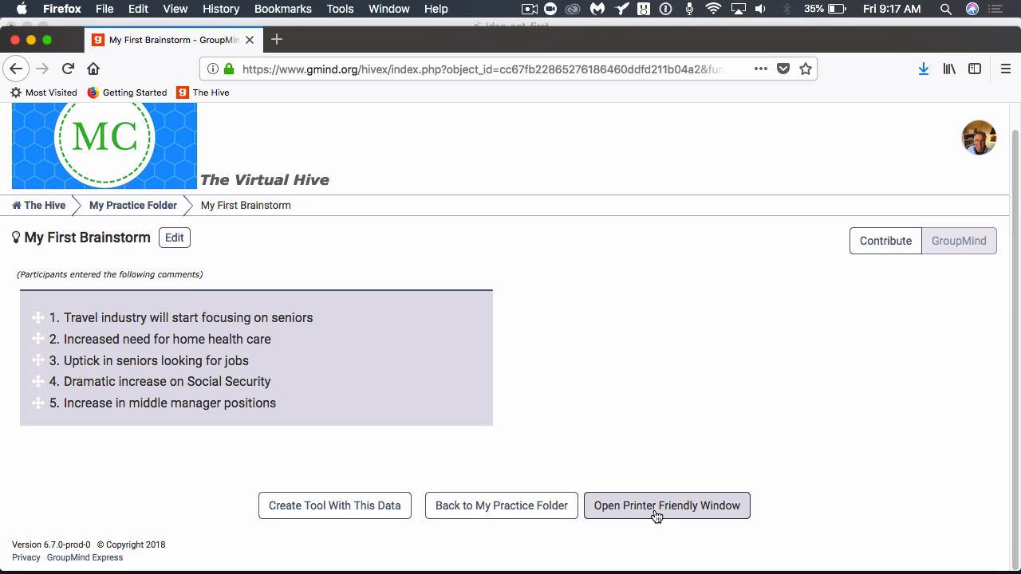
left_click(212, 362)
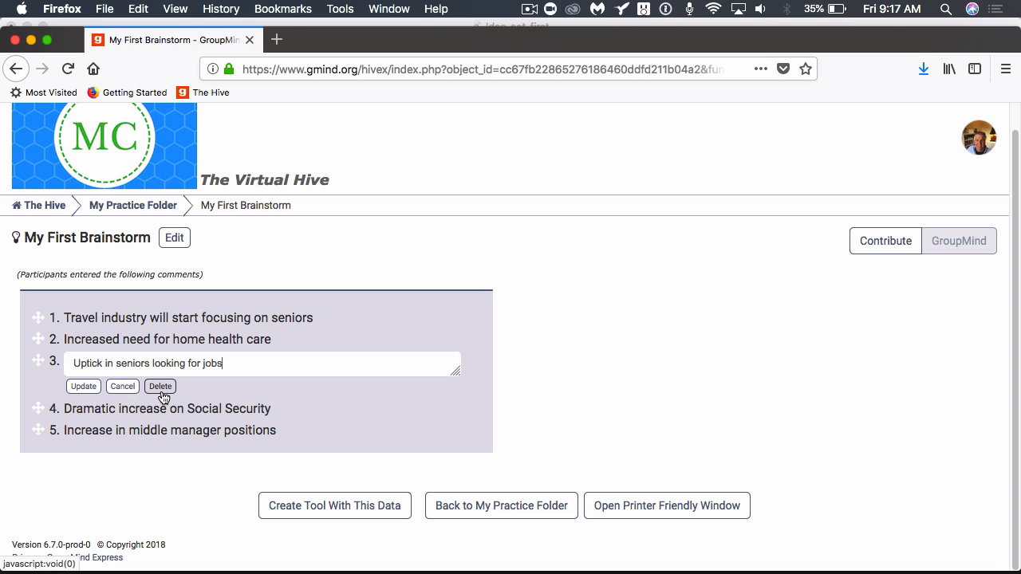
left_click(121, 386)
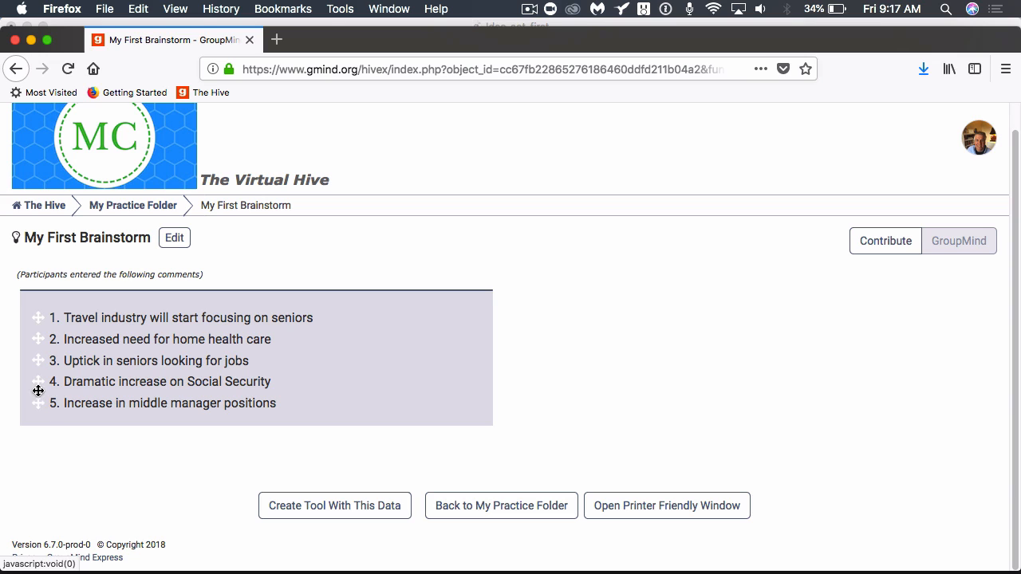
left_click_drag(36, 388, 35, 331)
mouse_move(83, 571)
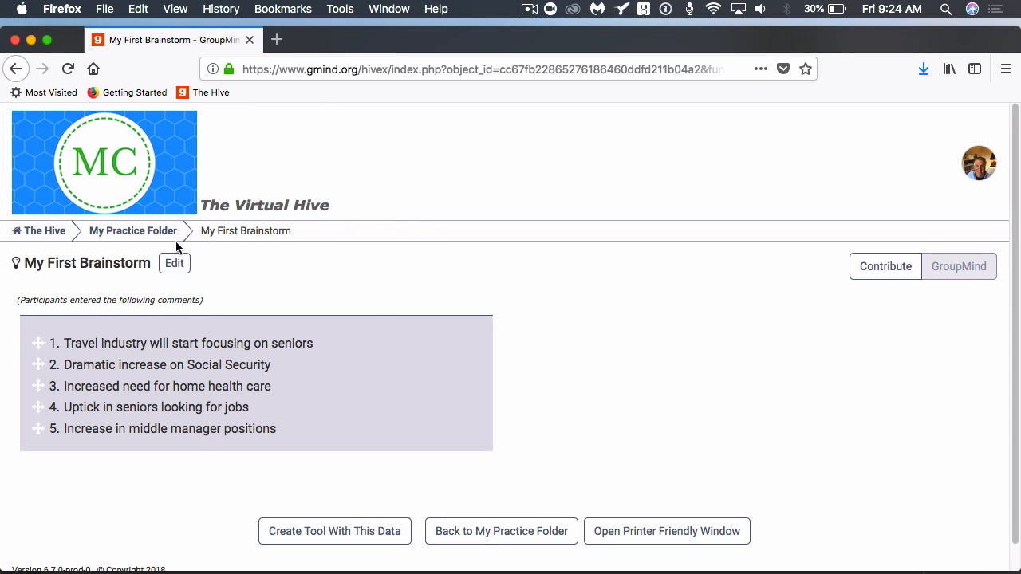
In the page settings, paste the contribution instructions after the question and select them.
left_click(174, 264)
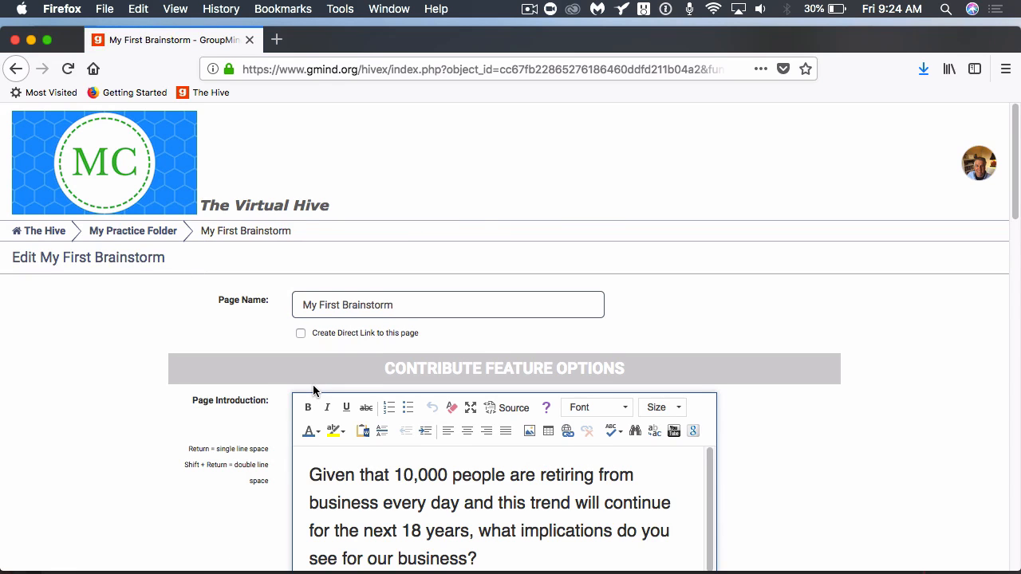
scroll(313, 386, "down", 3)
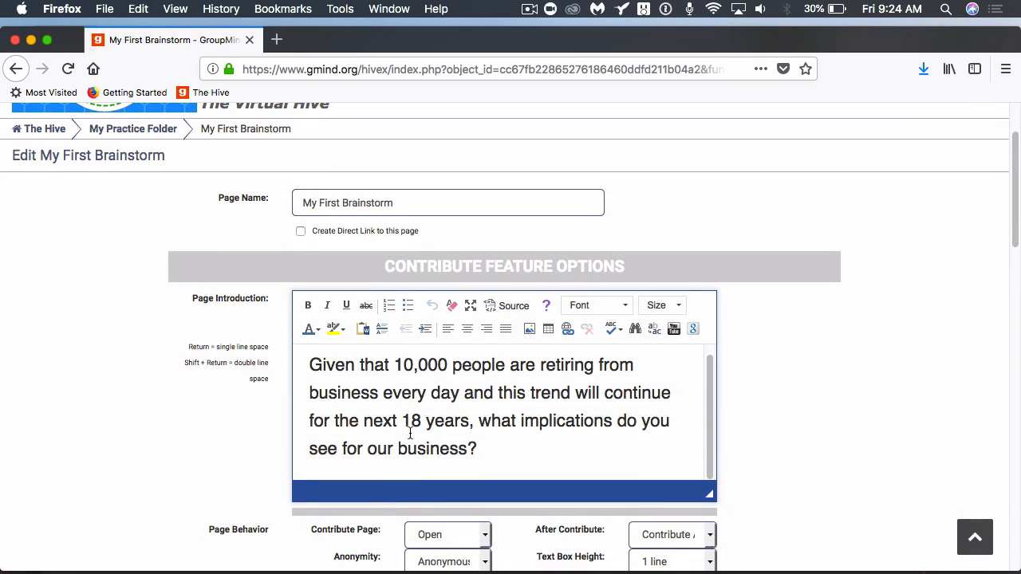
left_click(480, 451)
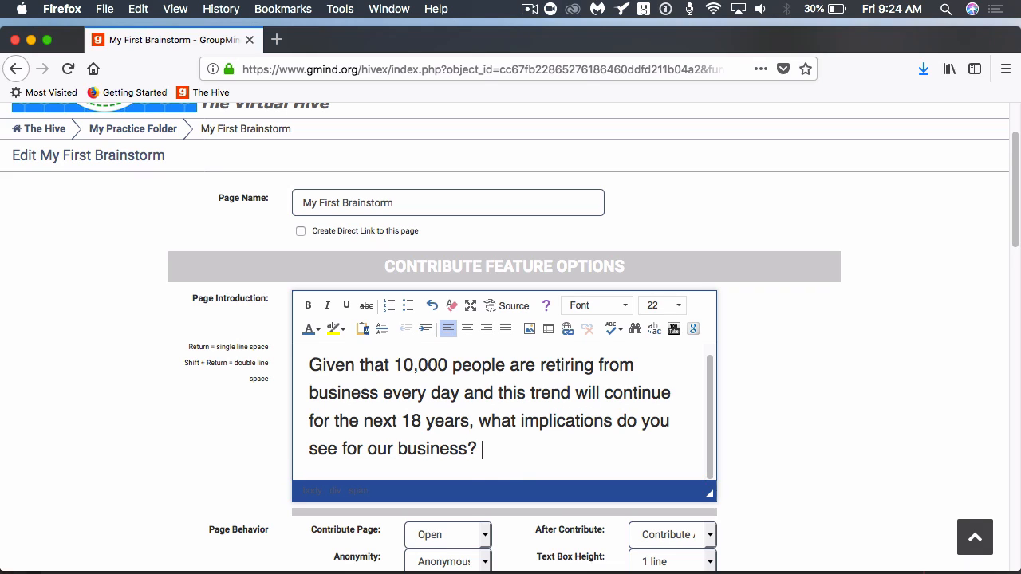
type("Please enter a thought or idea into the dialog box below and then click the submit button.")
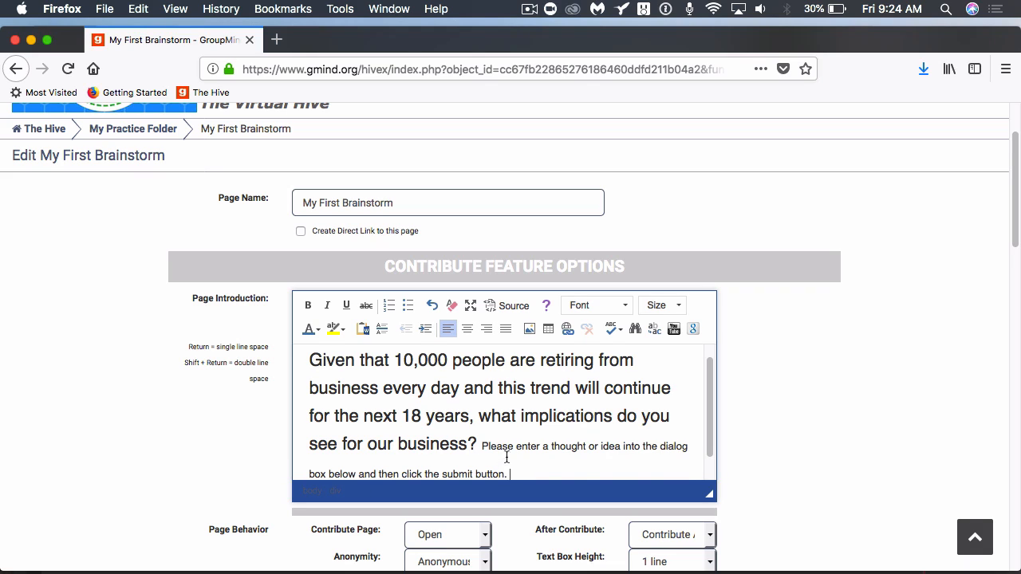
left_click_drag(507, 473, 484, 449)
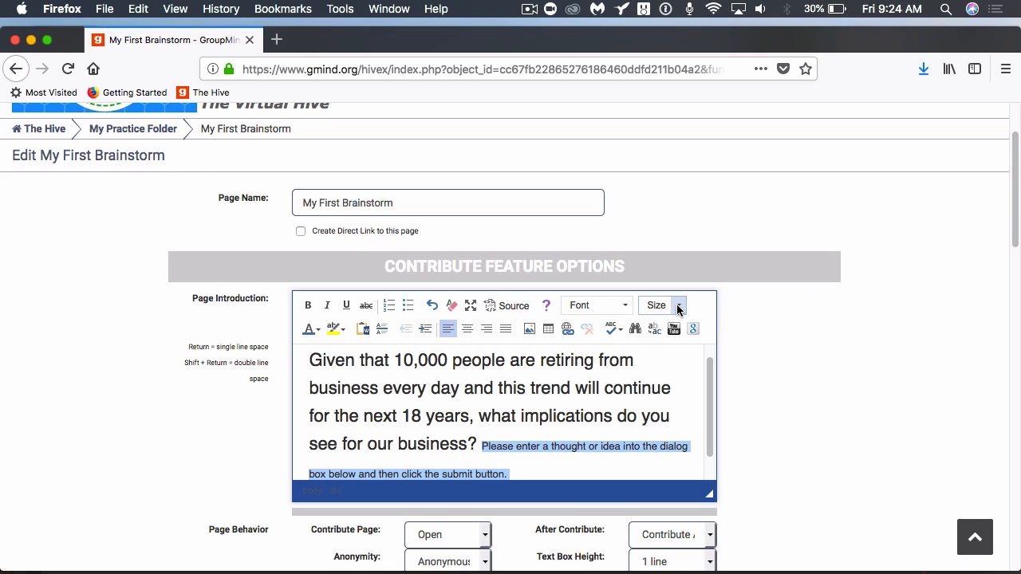
Set the instruction text to size 22 and return to the brainstorm page.
scroll(677, 310, "down", 1)
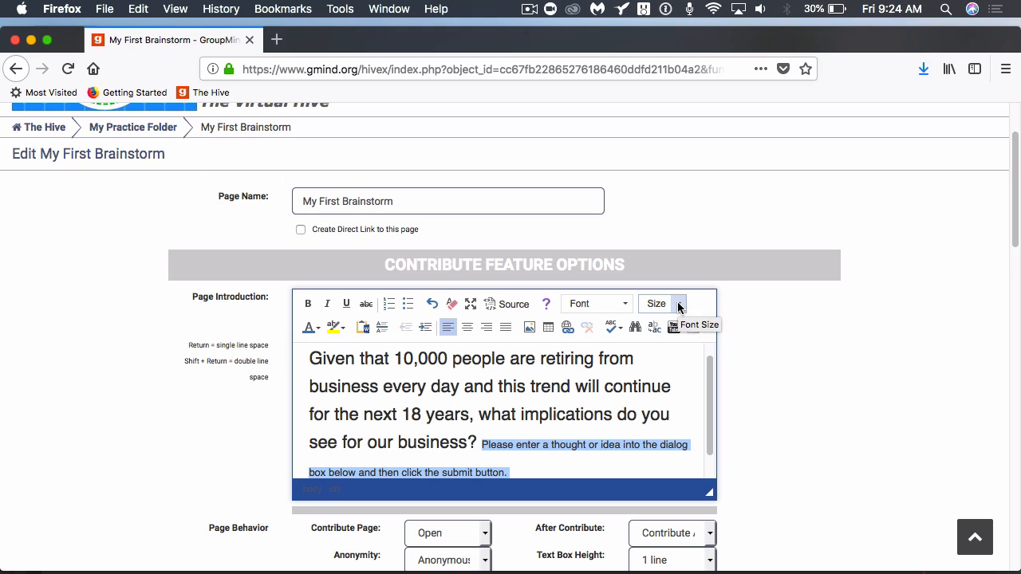
left_click(677, 308)
scroll(665, 398, "down", 4)
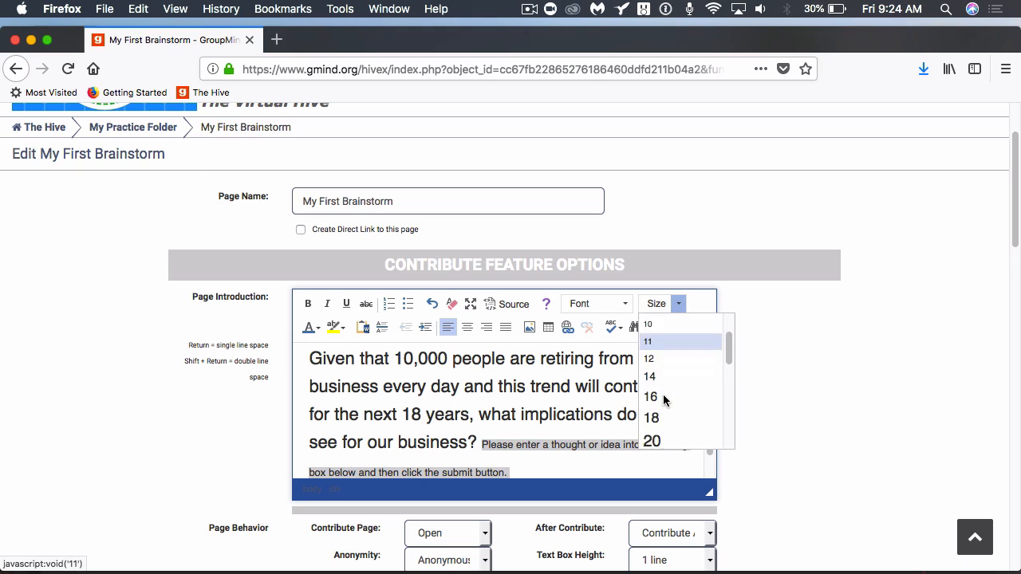
left_click(664, 399)
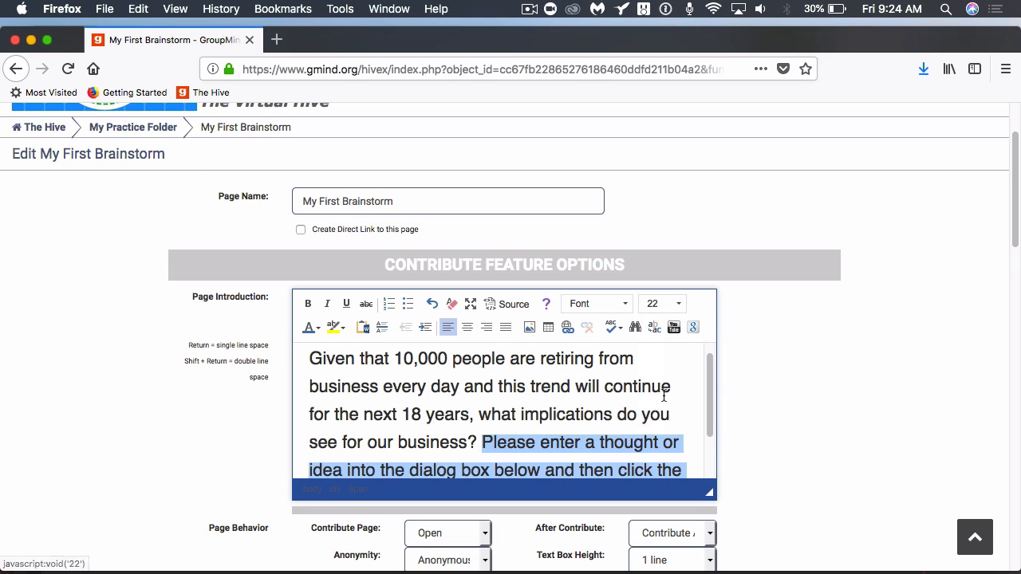
scroll(740, 418, "down", 10)
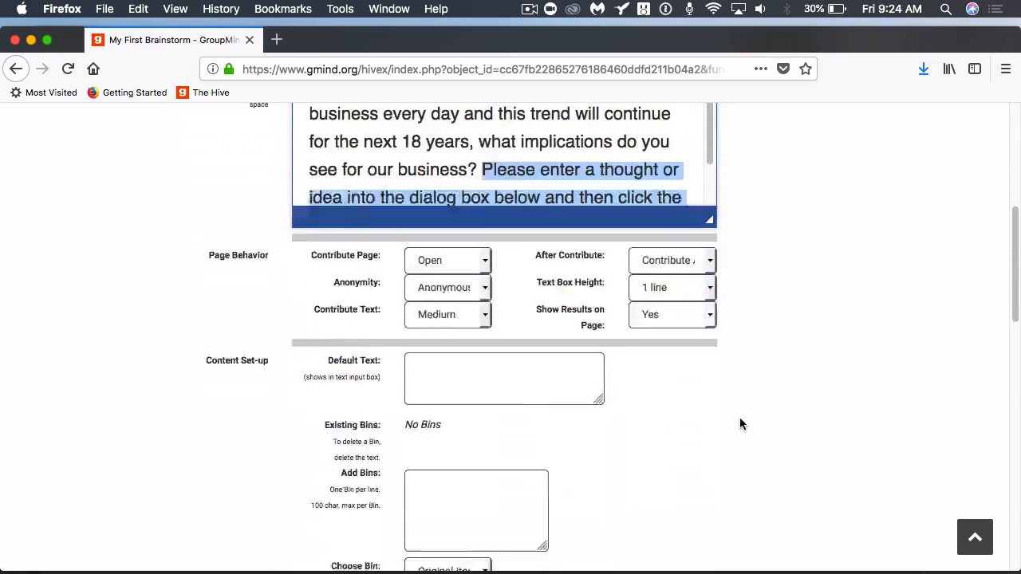
scroll(702, 397, "down", 10)
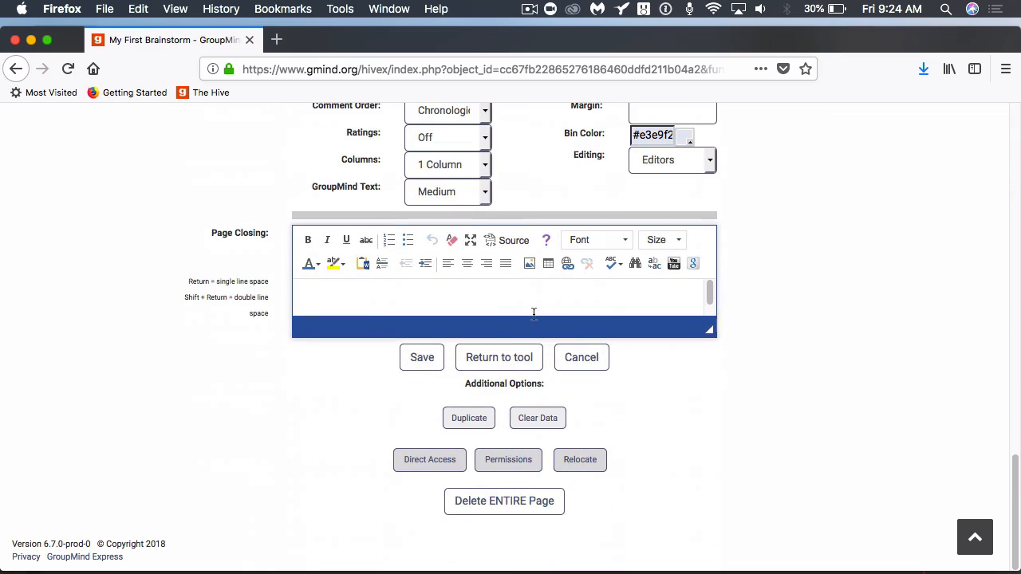
left_click(498, 356)
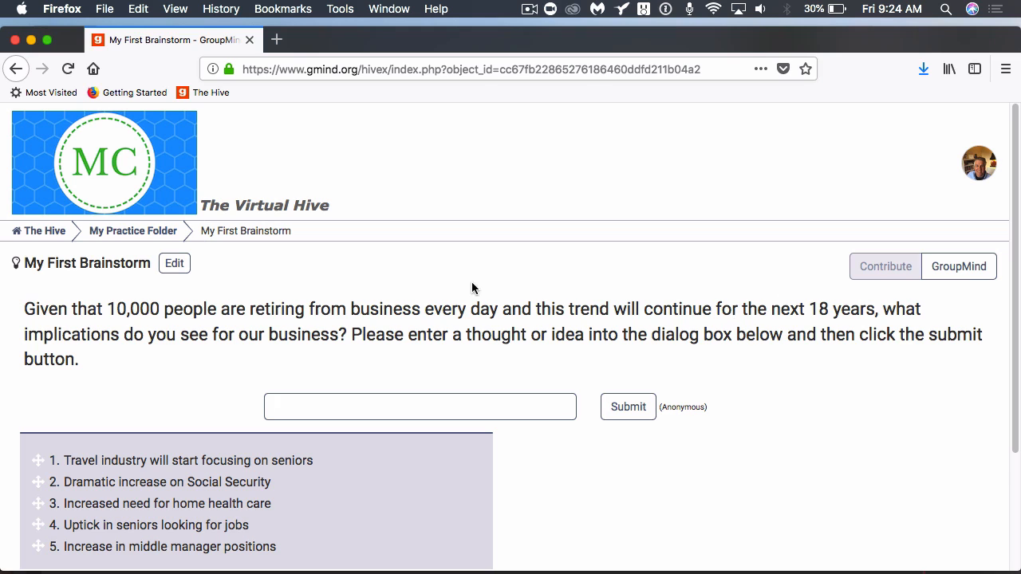
Edit My First Brainstorm's settings, keep Anonymity at Anonymous, and review the form to the bottom.
left_click(181, 268)
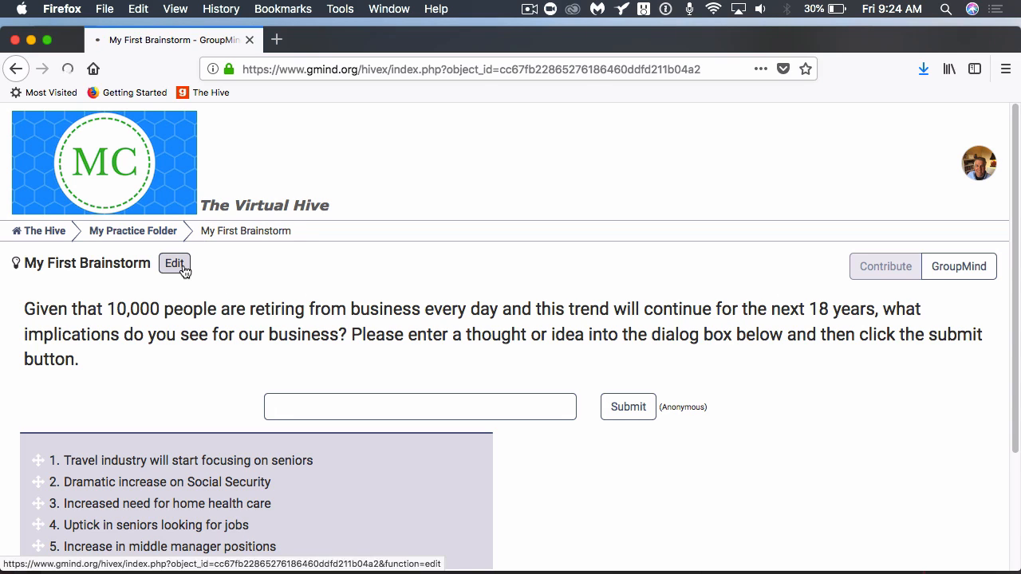
scroll(252, 294, "down", 2)
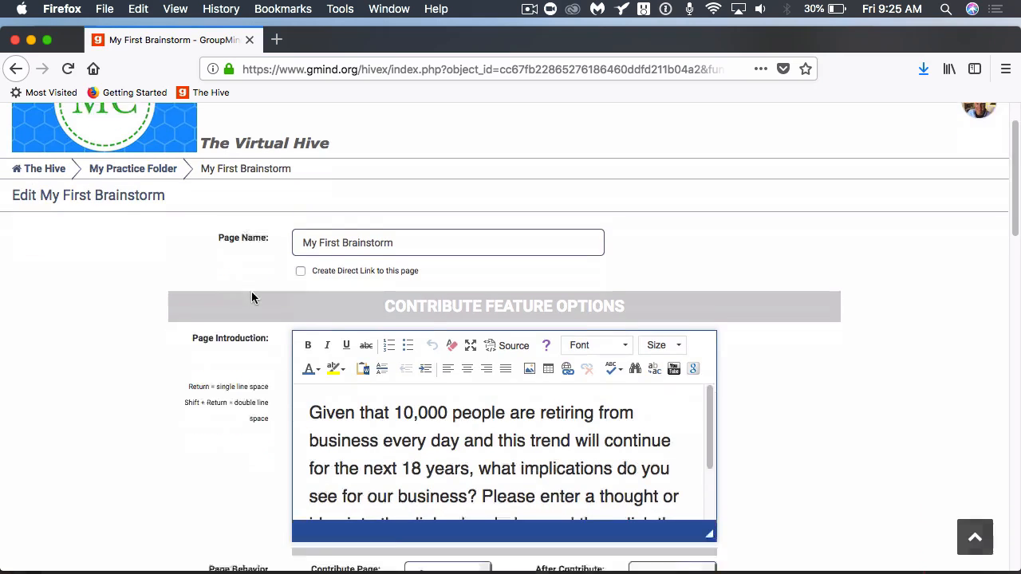
scroll(301, 368, "down", 2)
scroll(300, 368, "up", 2)
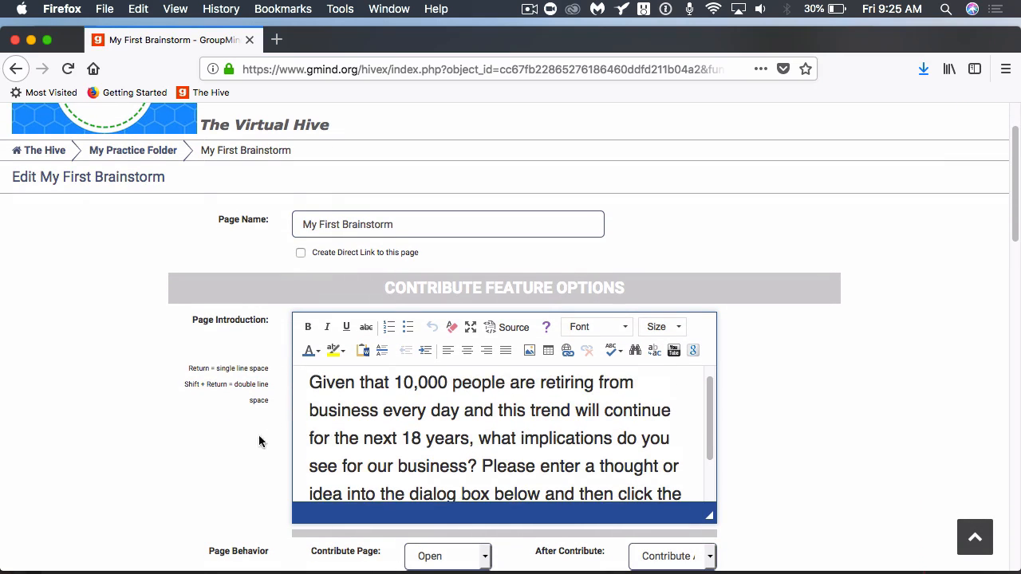
scroll(255, 417, "down", 1)
scroll(255, 417, "down", 3)
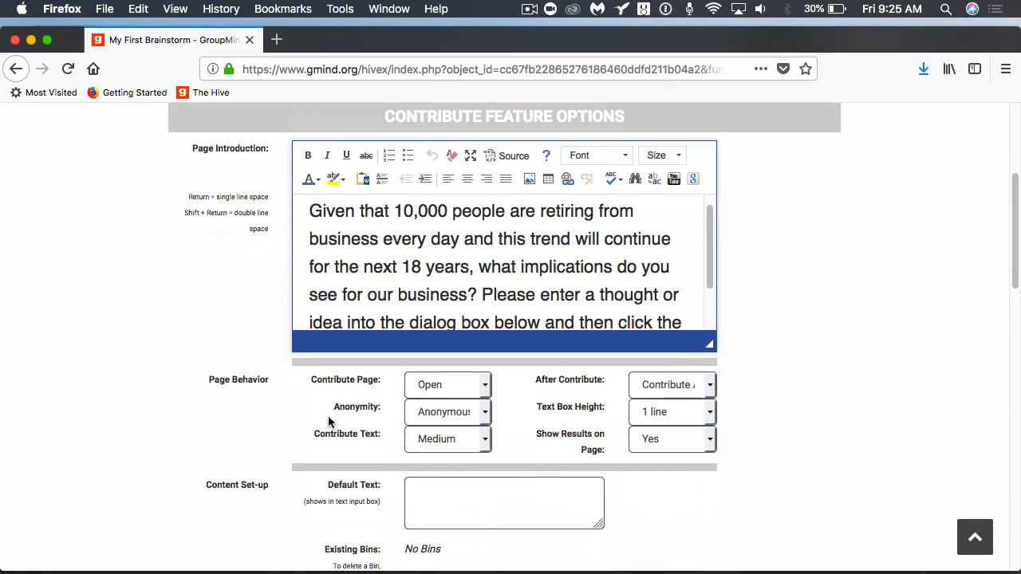
left_click(425, 421)
left_click(422, 407)
scroll(433, 444, "down", 2)
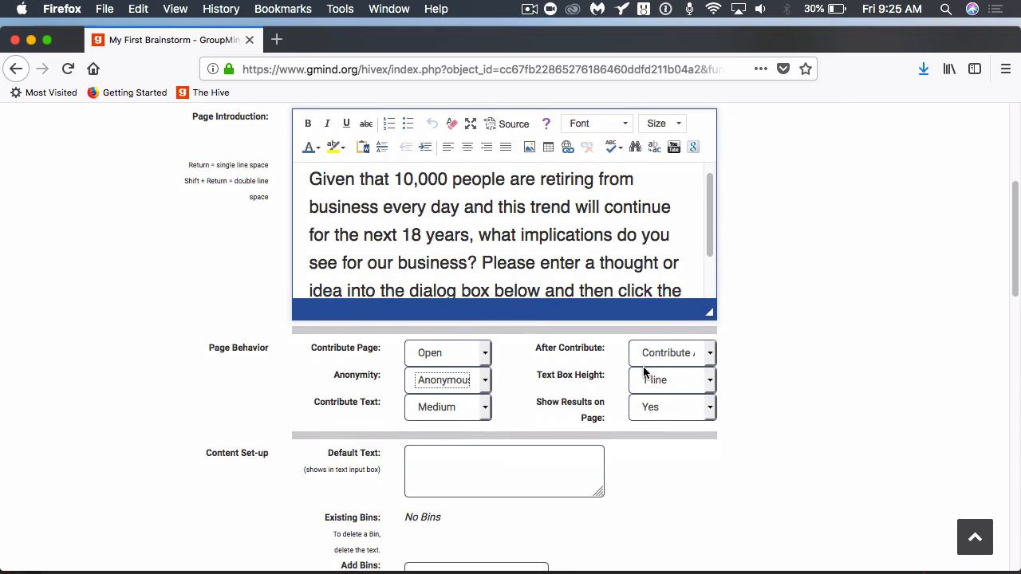
scroll(643, 390, "down", 1)
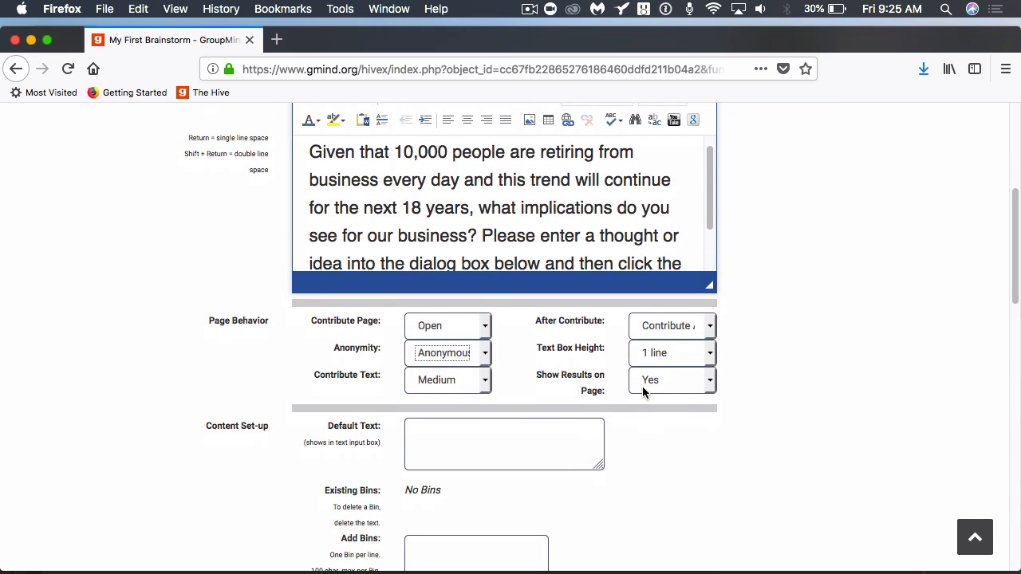
scroll(645, 417, "down", 3)
scroll(643, 421, "down", 1)
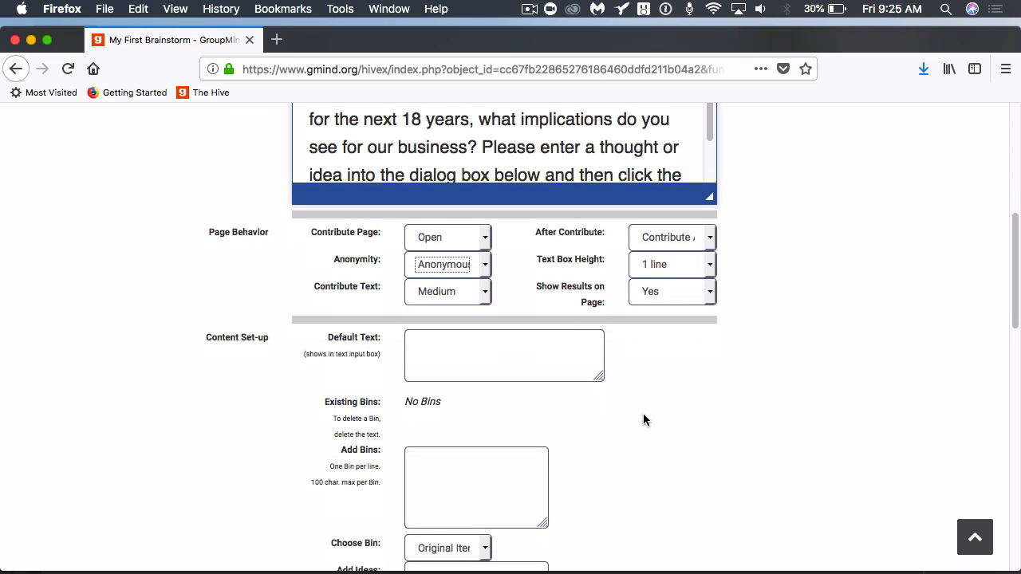
scroll(545, 388, "down", 2)
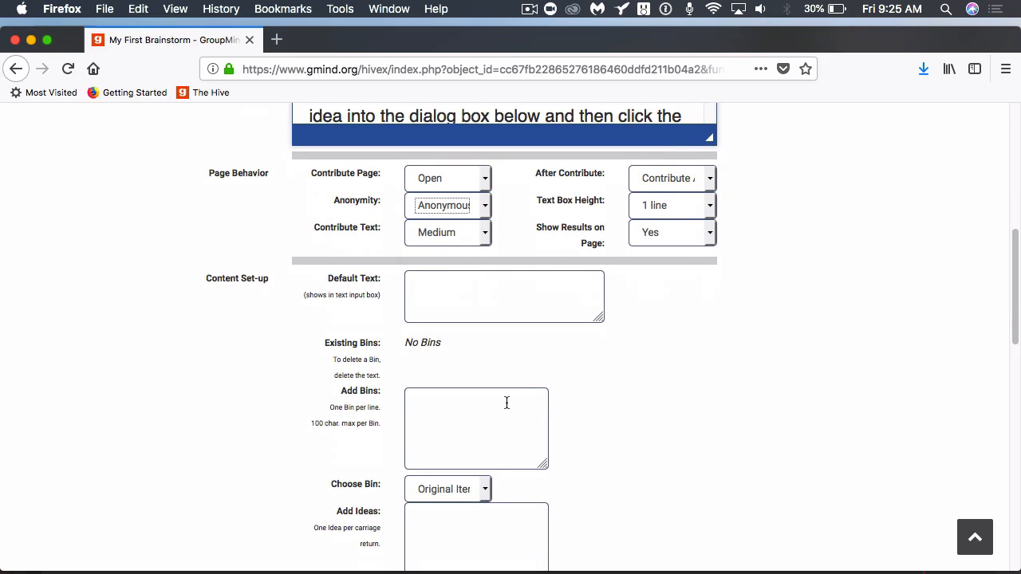
scroll(507, 403, "down", 2)
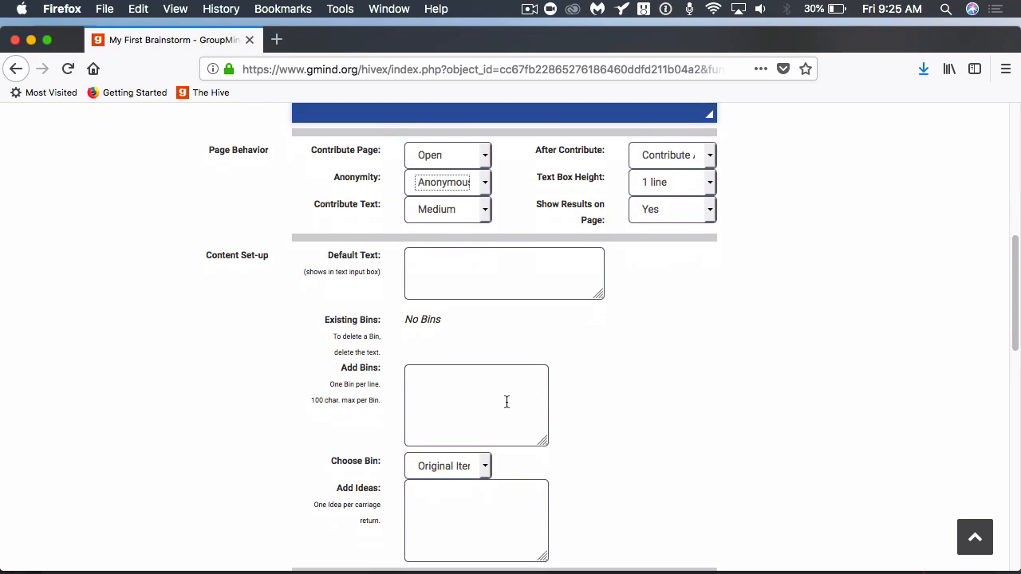
scroll(551, 446, "down", 3)
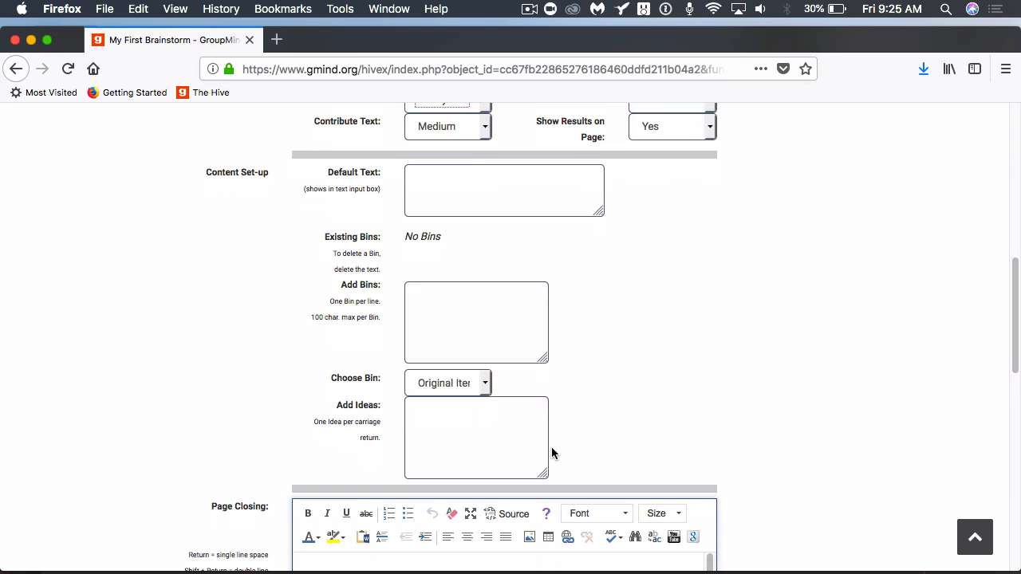
scroll(551, 452, "down", 3)
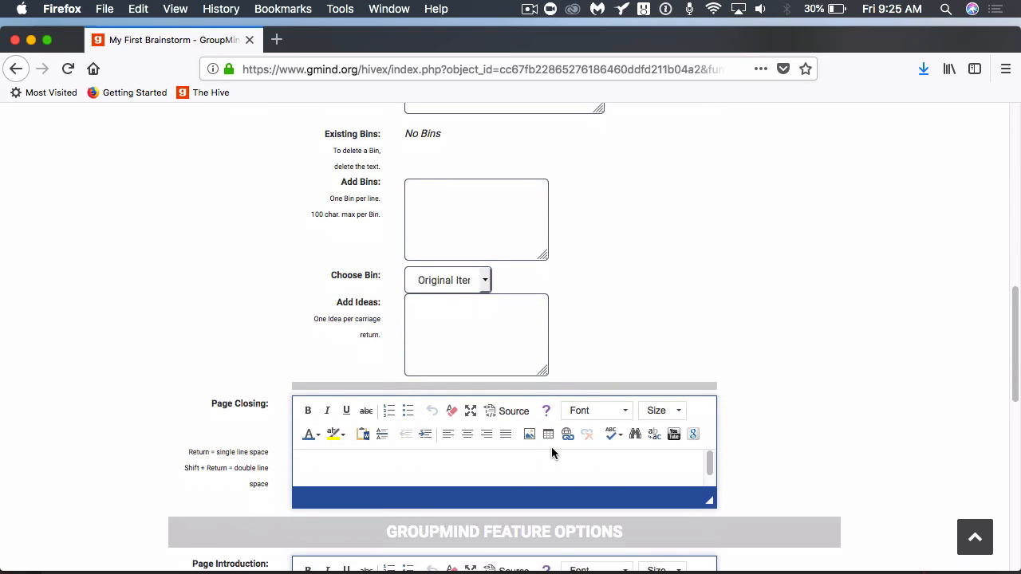
scroll(552, 452, "down", 4)
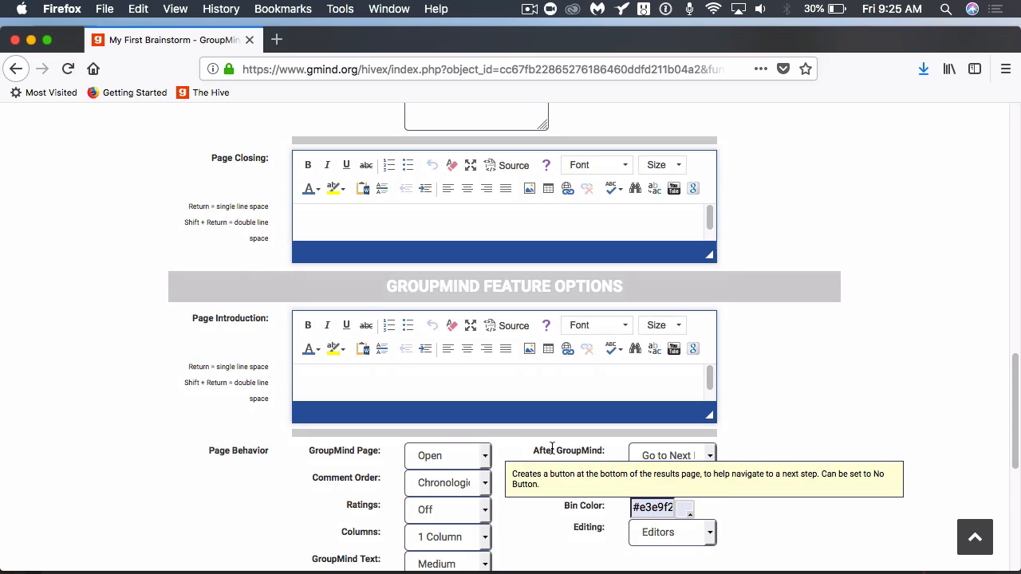
scroll(550, 455, "down", 2)
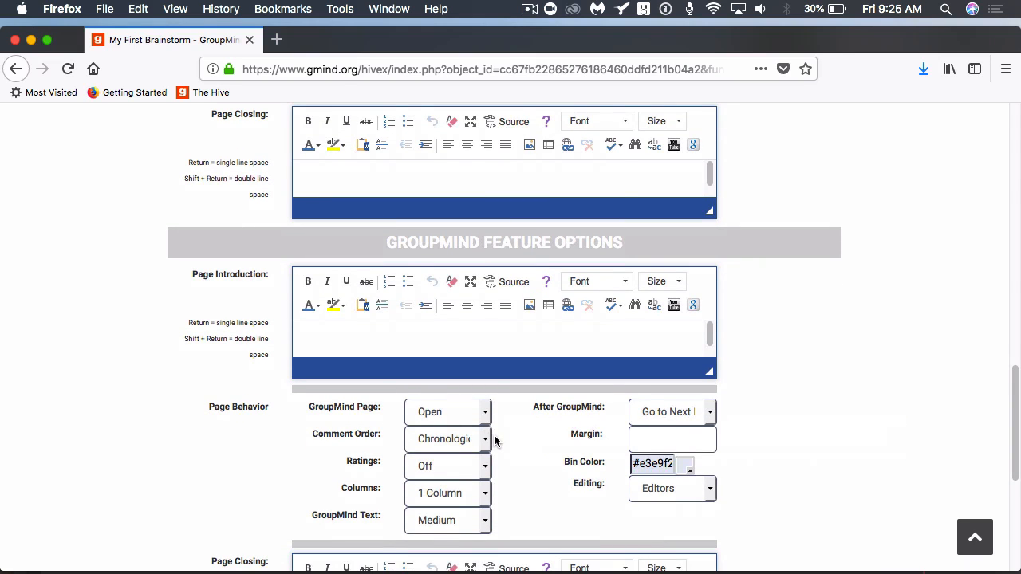
scroll(494, 435, "down", 1)
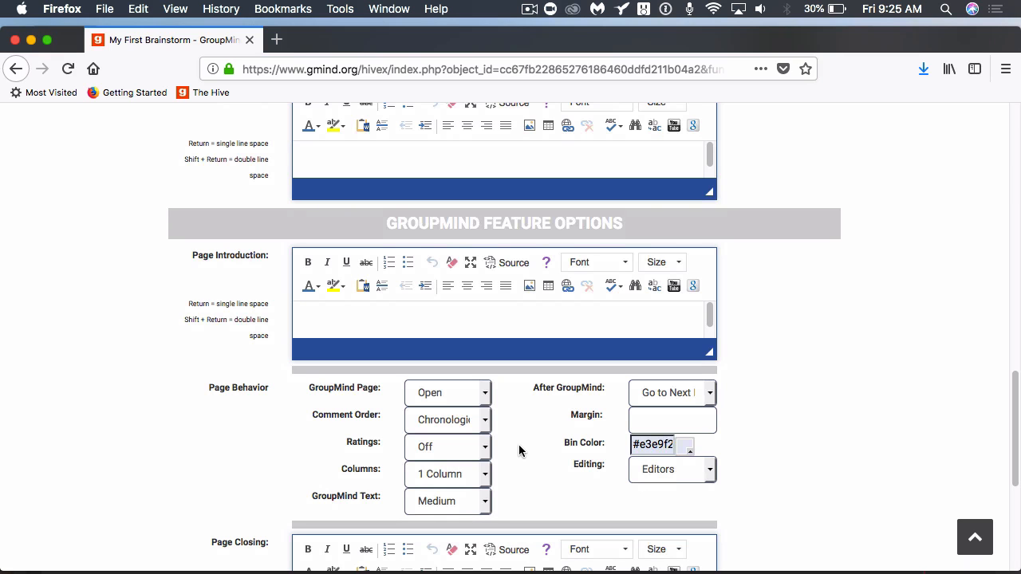
scroll(518, 451, "down", 3)
scroll(519, 450, "down", 5)
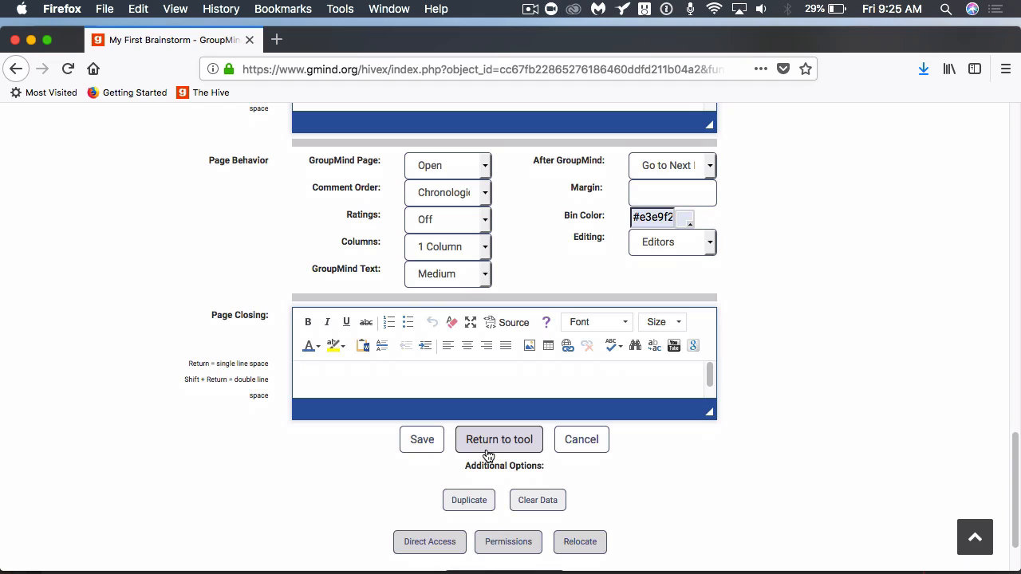
Use Clear Data under Additional Options and confirm OK to wipe every comment.
left_click(536, 501)
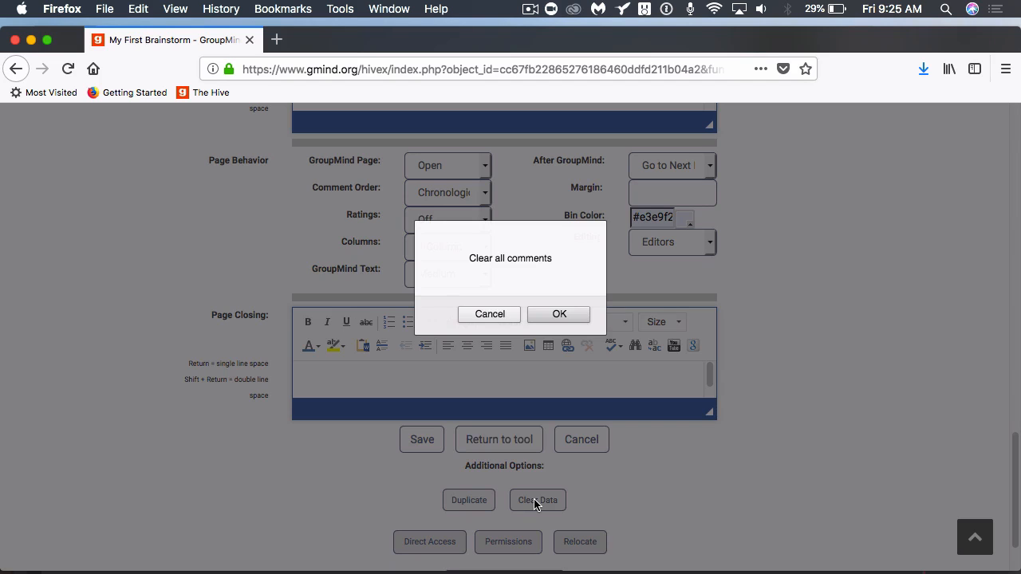
left_click(551, 314)
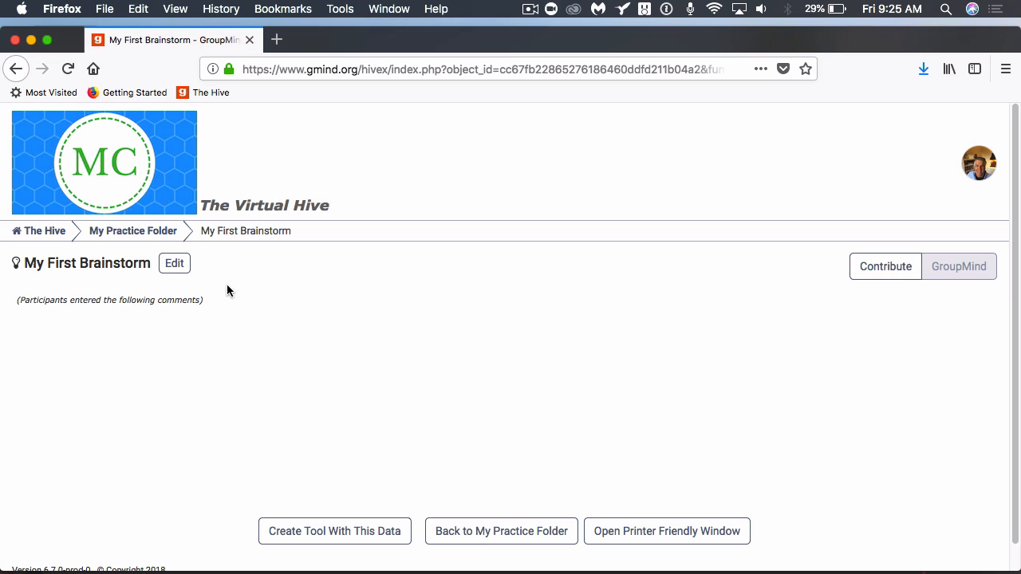
scroll(334, 466, "down", 1)
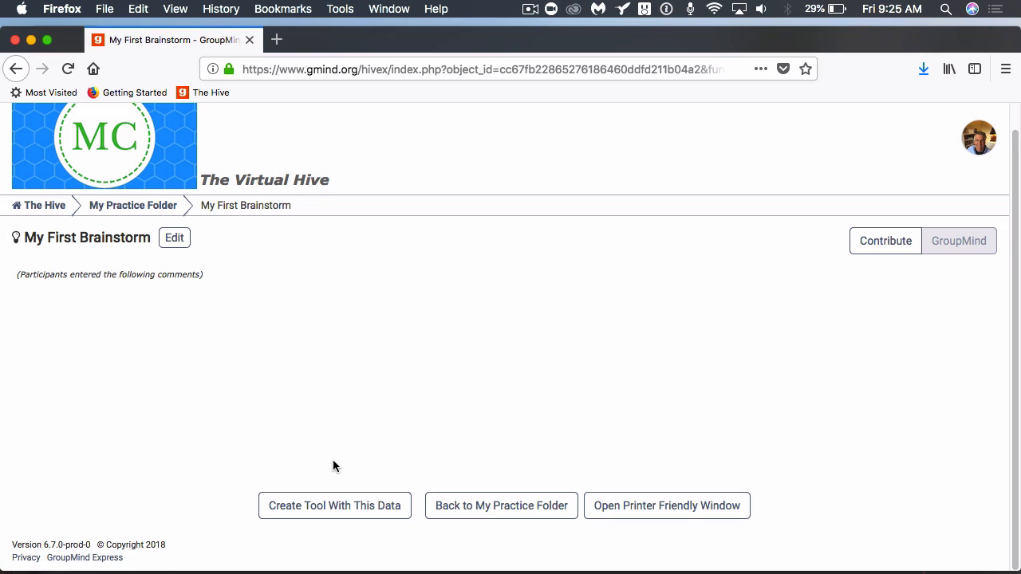
scroll(333, 466, "up", 1)
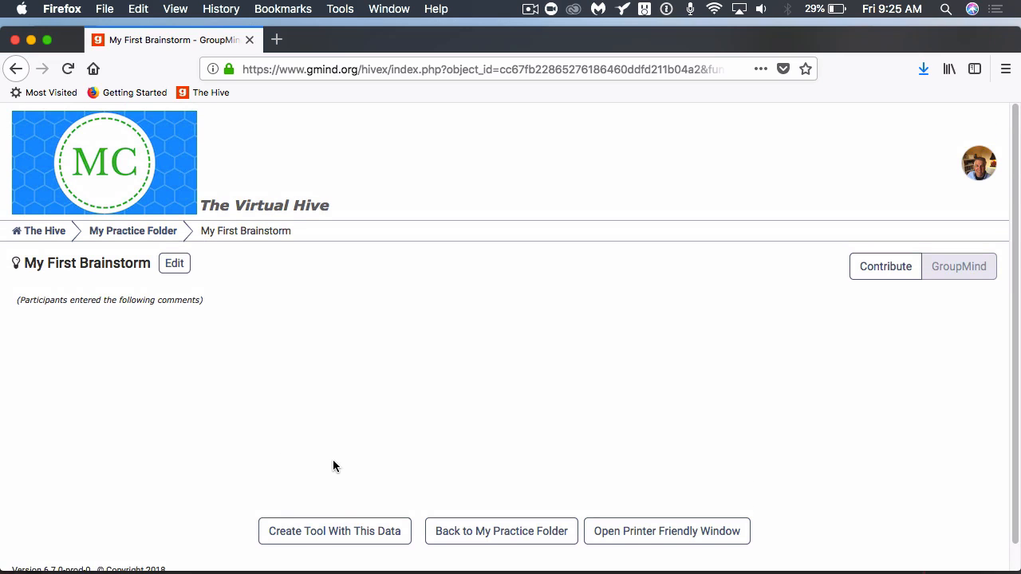
Switch to the Contribute view showing the retirement question with no ideas.
left_click(876, 262)
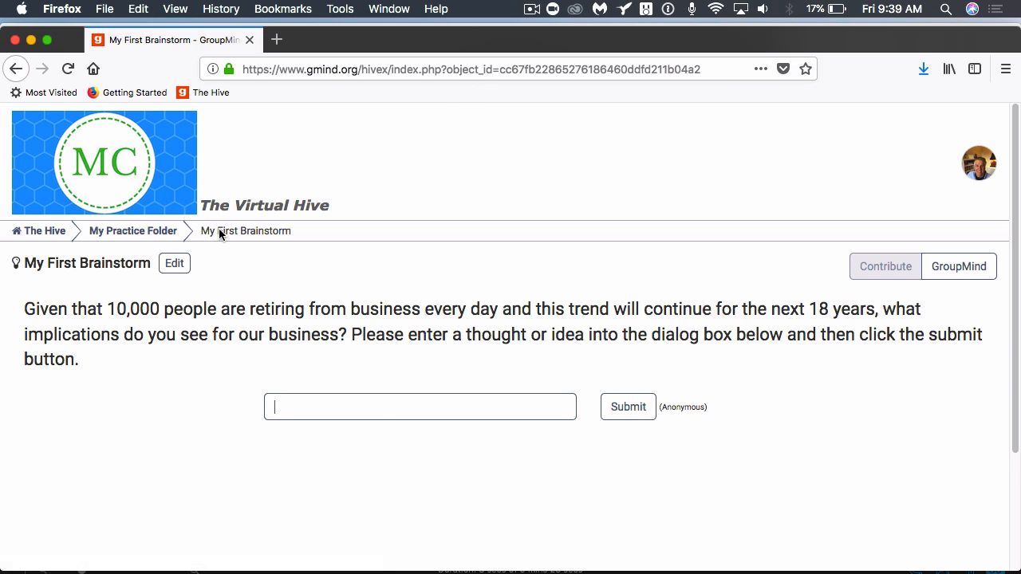
In My Practice Folder, add the note 'Assignment complete.' to My First Brainstorm.
left_click(158, 233)
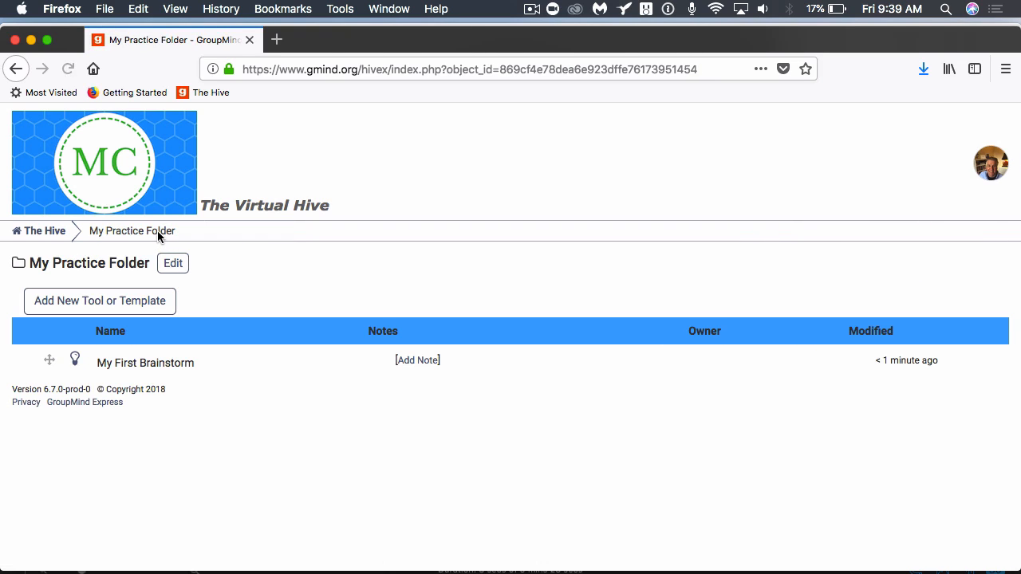
left_click(420, 360)
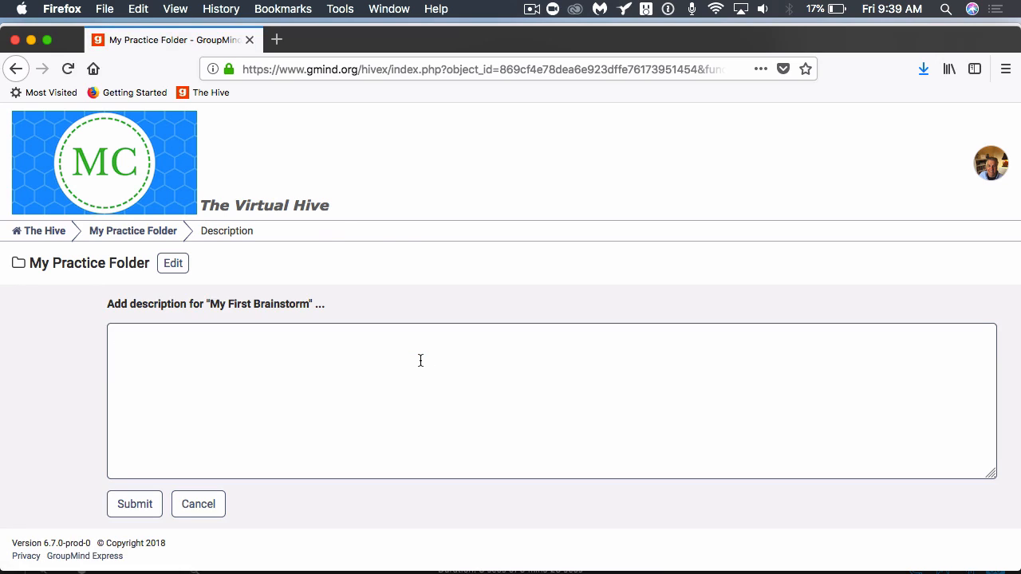
type("Assignment C")
key("BackSpace")
type("complete.")
left_click(134, 506)
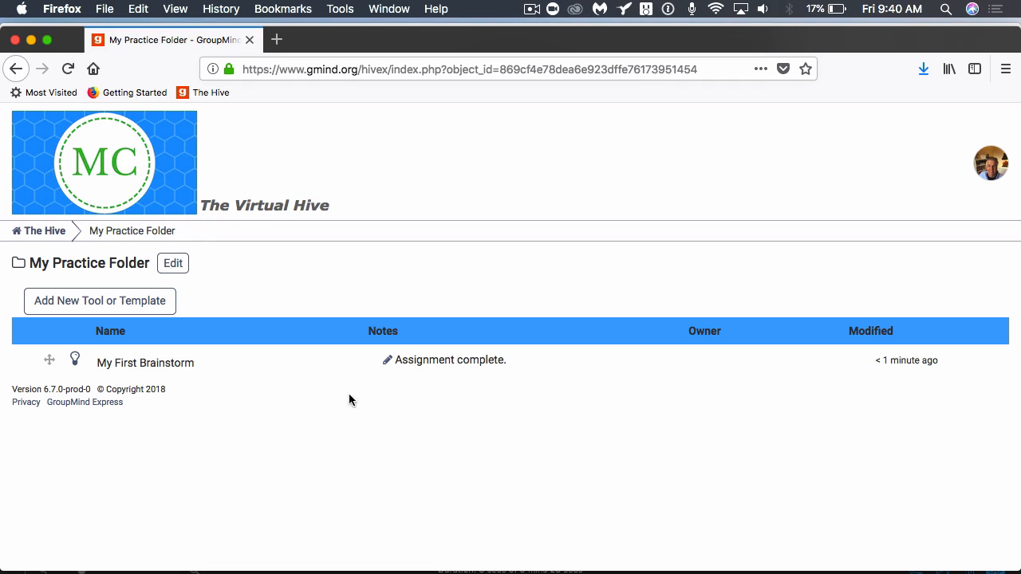
Edit the note to add a new line 'Thanks for watching!' after 'Assignment complete.'.
left_click(390, 363)
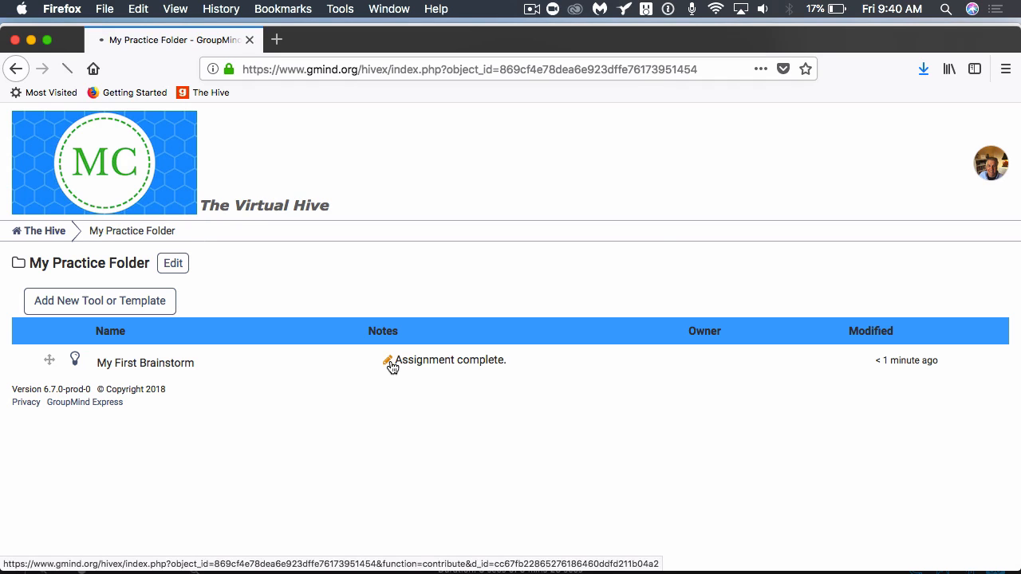
left_click(243, 338)
key("Return")
type("Th")
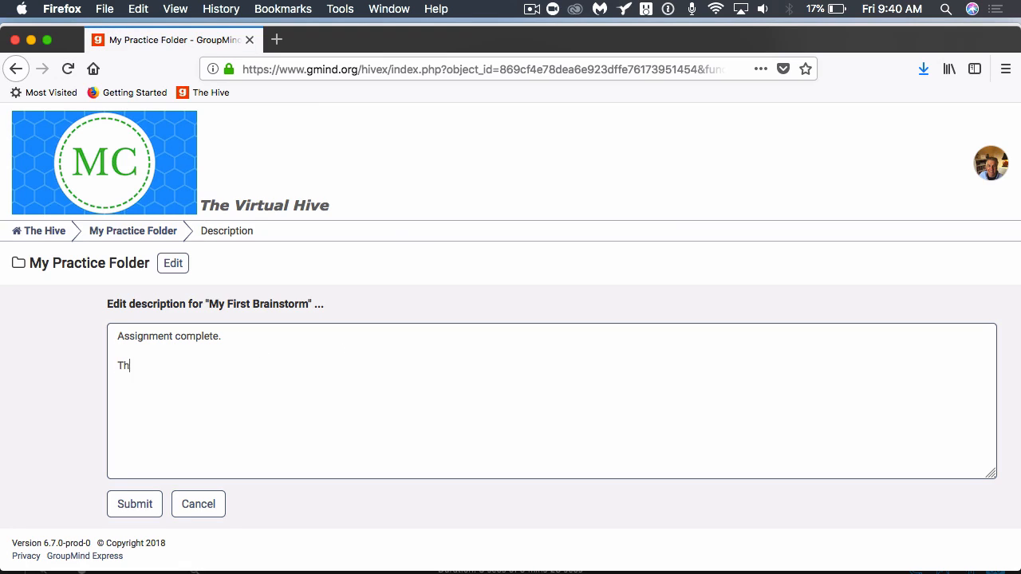
type("anks for watching!")
left_click(135, 506)
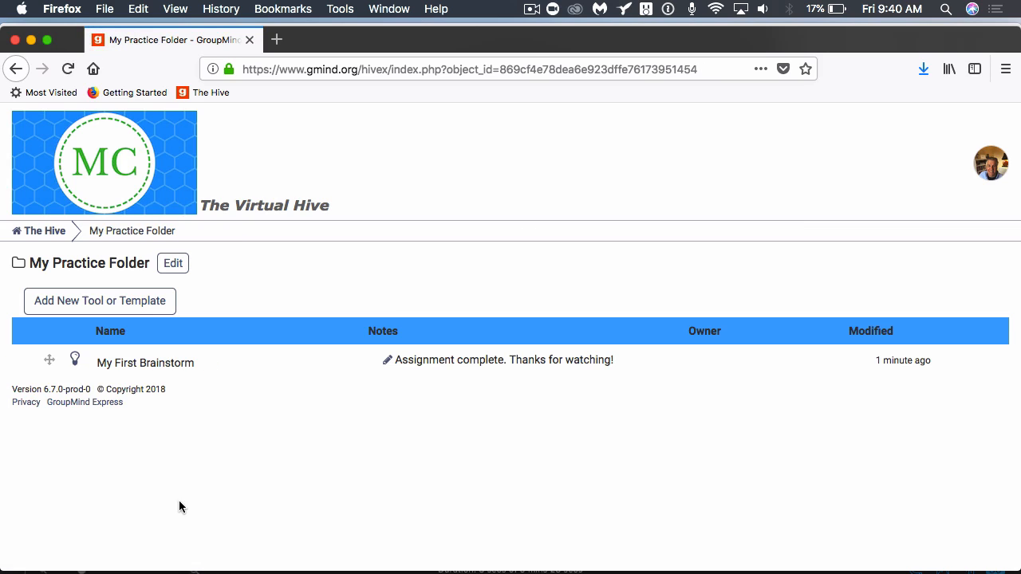